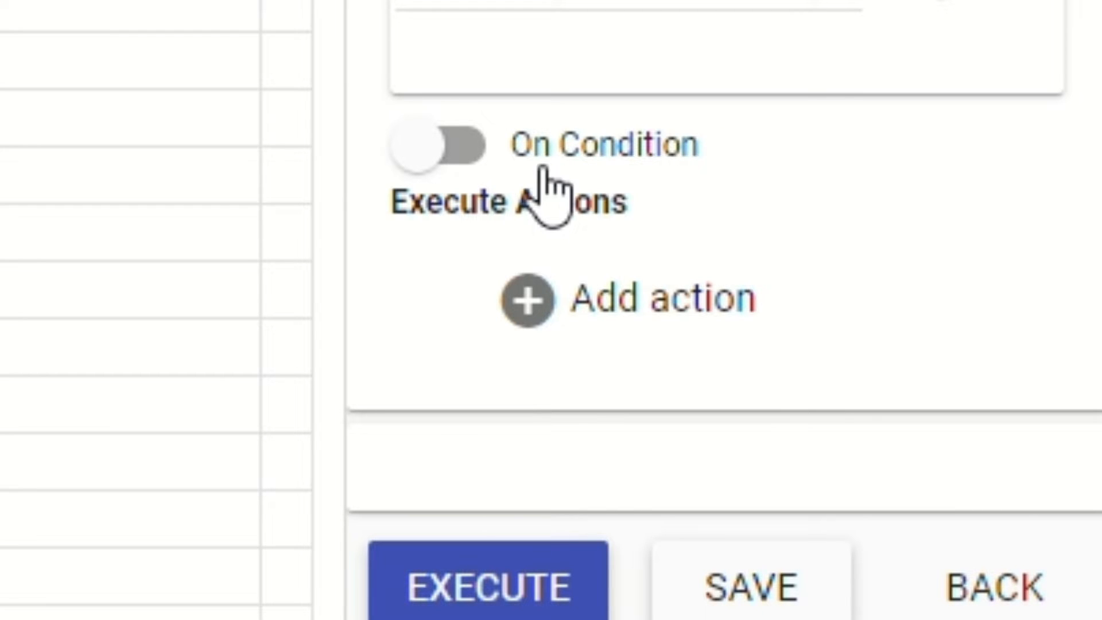
Enable the automation's On Condition option and add a new condition
left_click(485, 156)
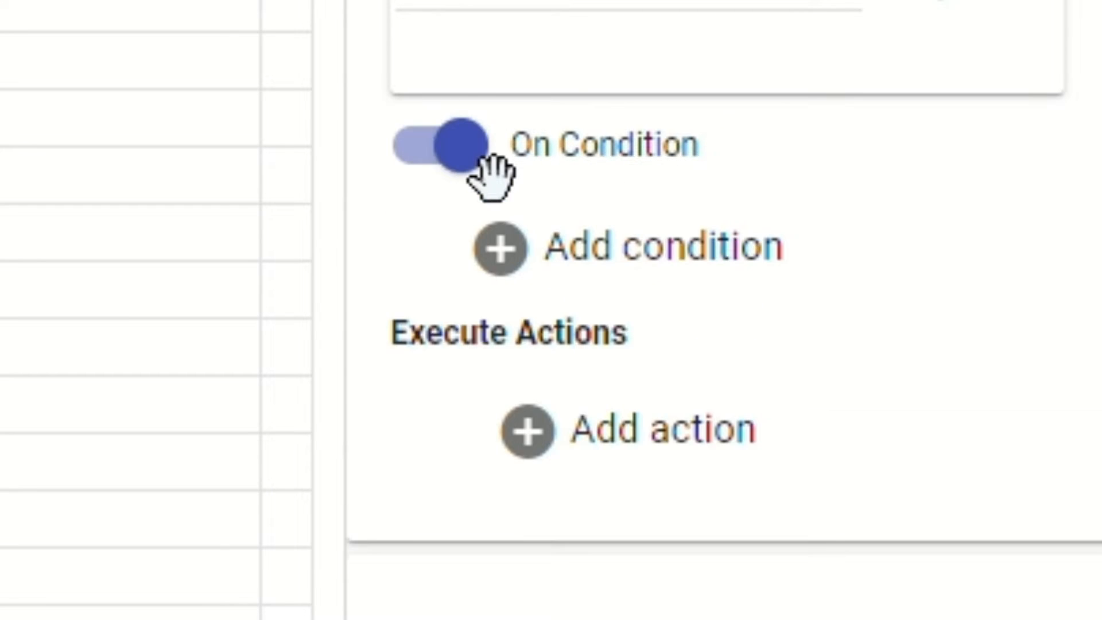
left_click(485, 156)
left_click(488, 156)
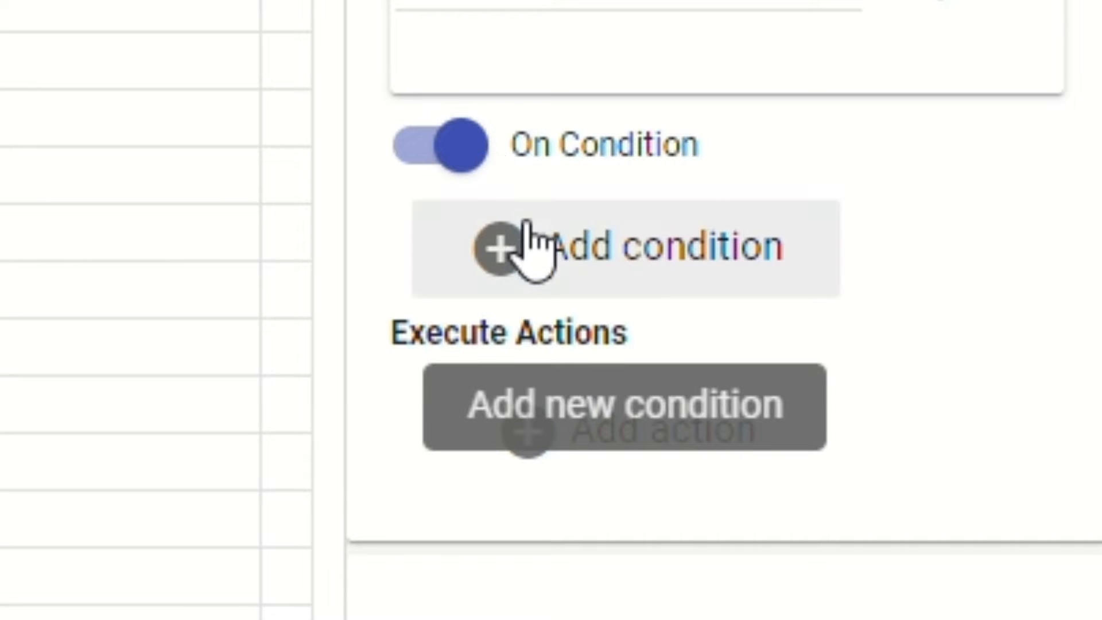
left_click(510, 244)
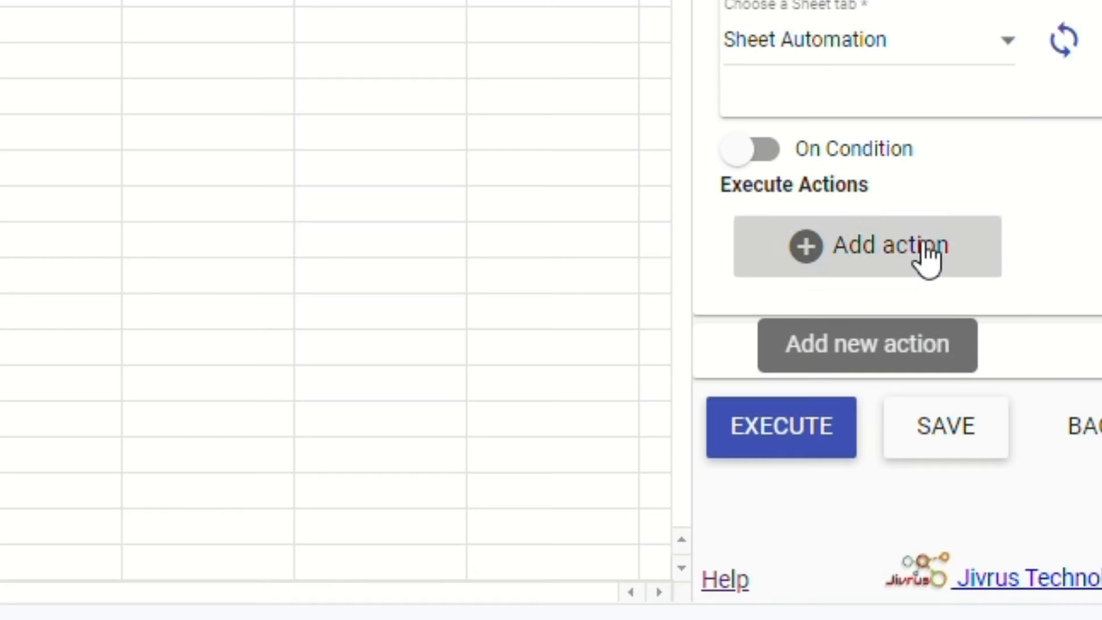
Examine the list of actions available for the automation, from Copy Row through the entries after Remove Duplicate
left_click(922, 246)
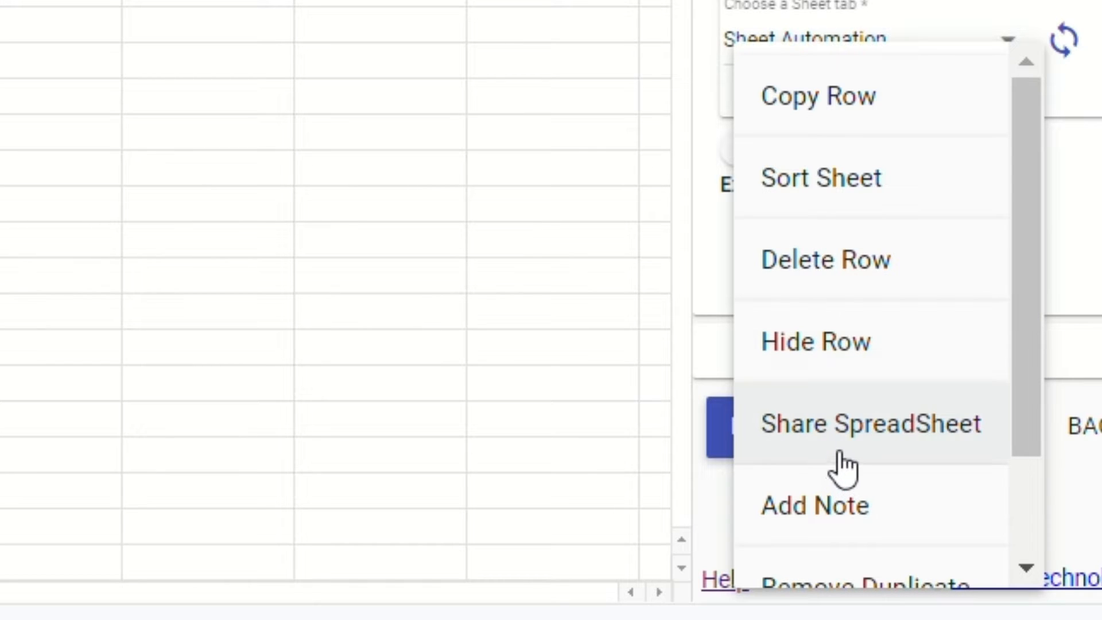
scroll(854, 465, "down", 3)
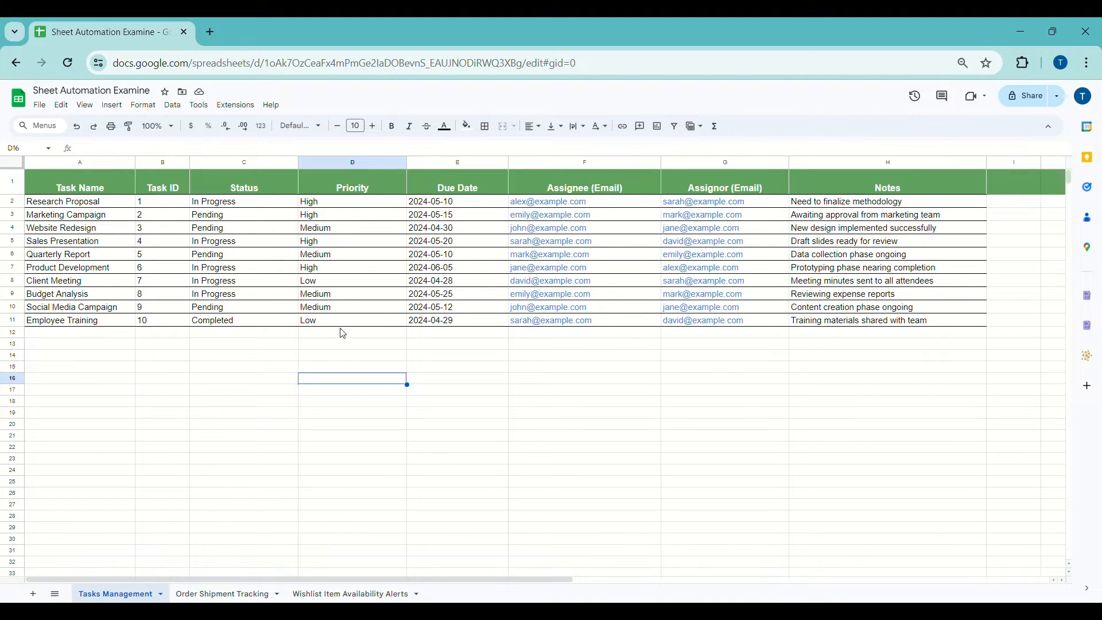
Set the priority of the Employee Training task in D11 to High
left_click(322, 323)
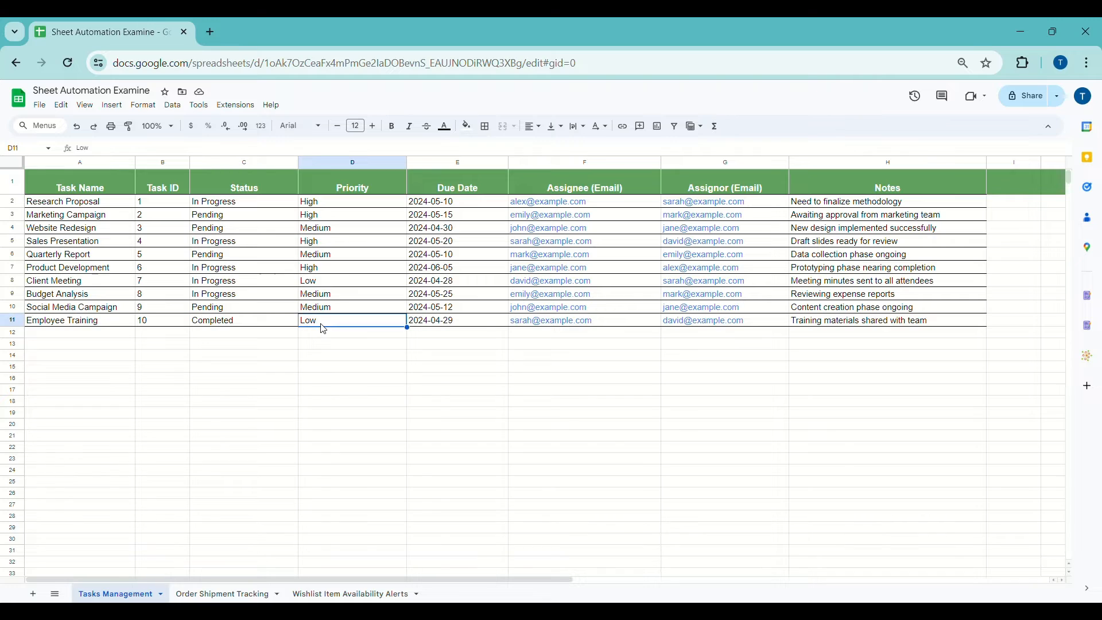
double_click(322, 322)
type("G")
key("Return")
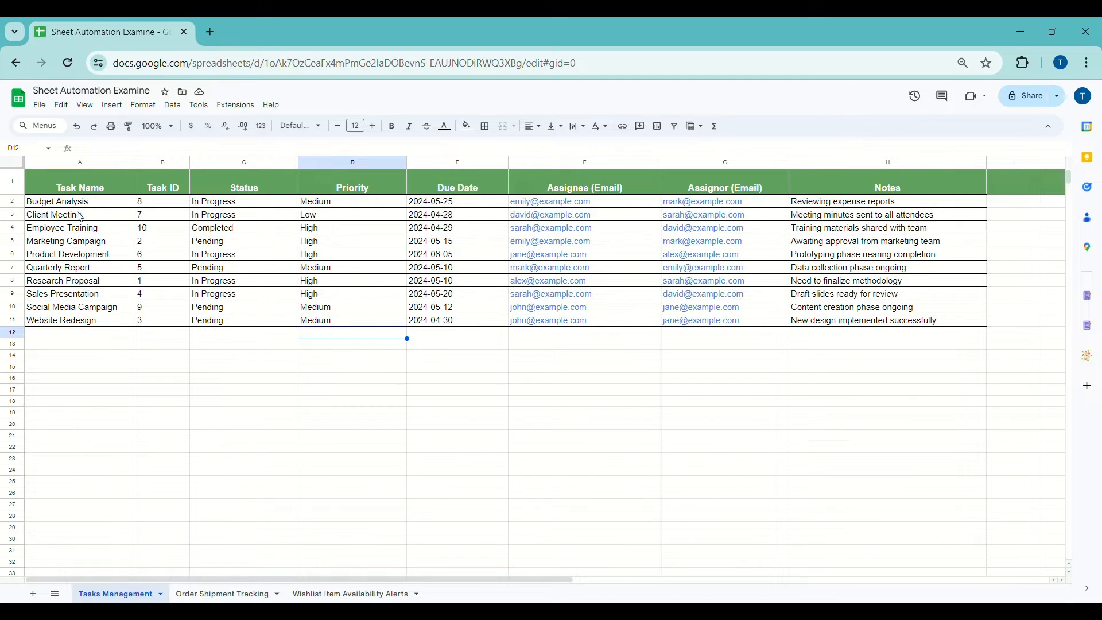
Change the Website Redesign status in C11 to Completed, and unhide row 11
left_click(242, 322)
key("BackSpace")
key("BackSpace")
key("BackSpace")
key("BackSpace")
key("BackSpace")
key("BackSpace")
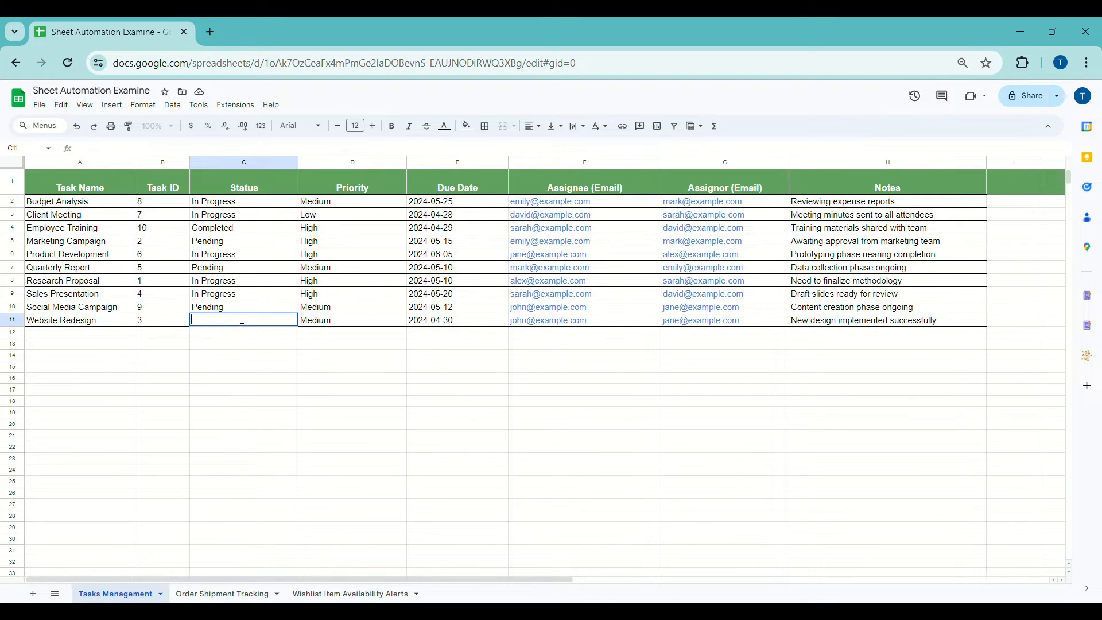
type("Comp")
key("Return")
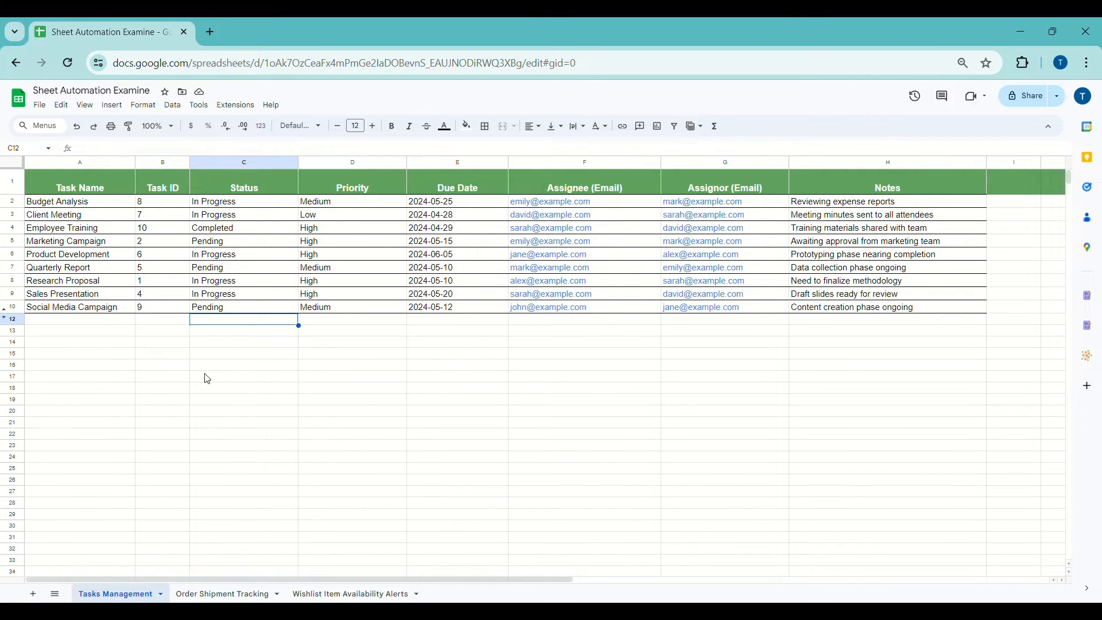
left_click(7, 315)
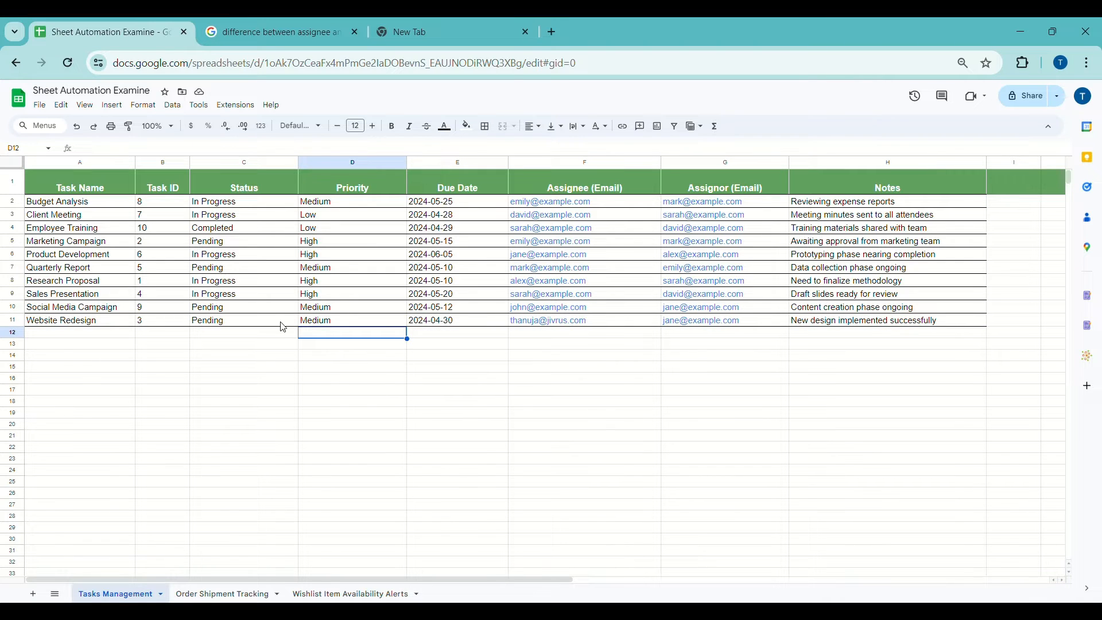
Mark the Website Redesign task in row 11 as Completed and replace its note with "This is completed"
left_click(283, 325)
type("Completed")
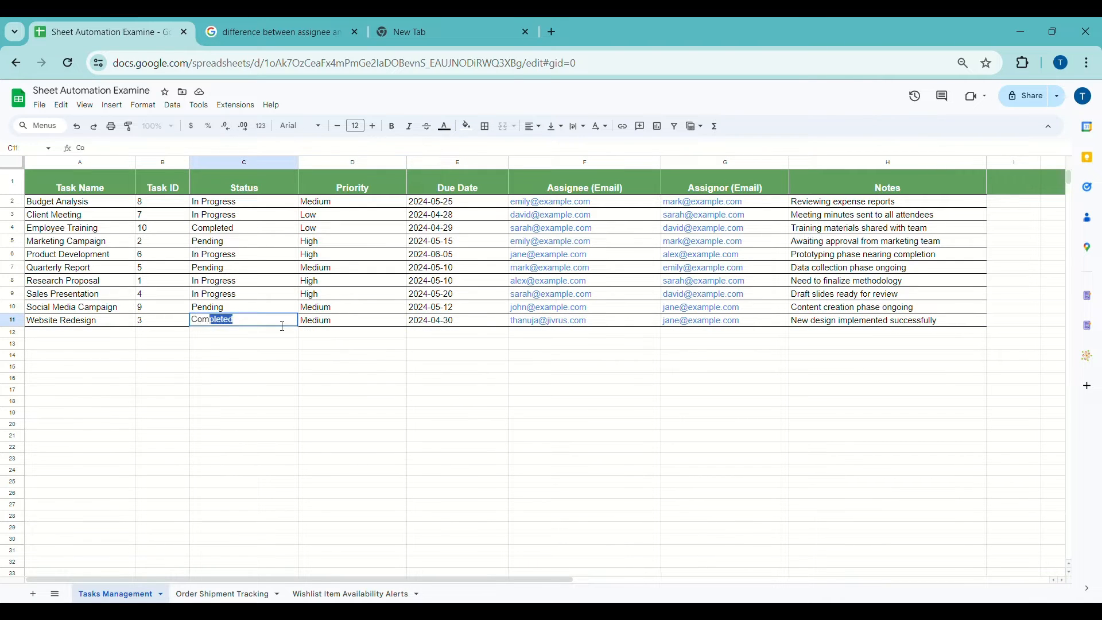
triple_click(803, 327)
type("Thi")
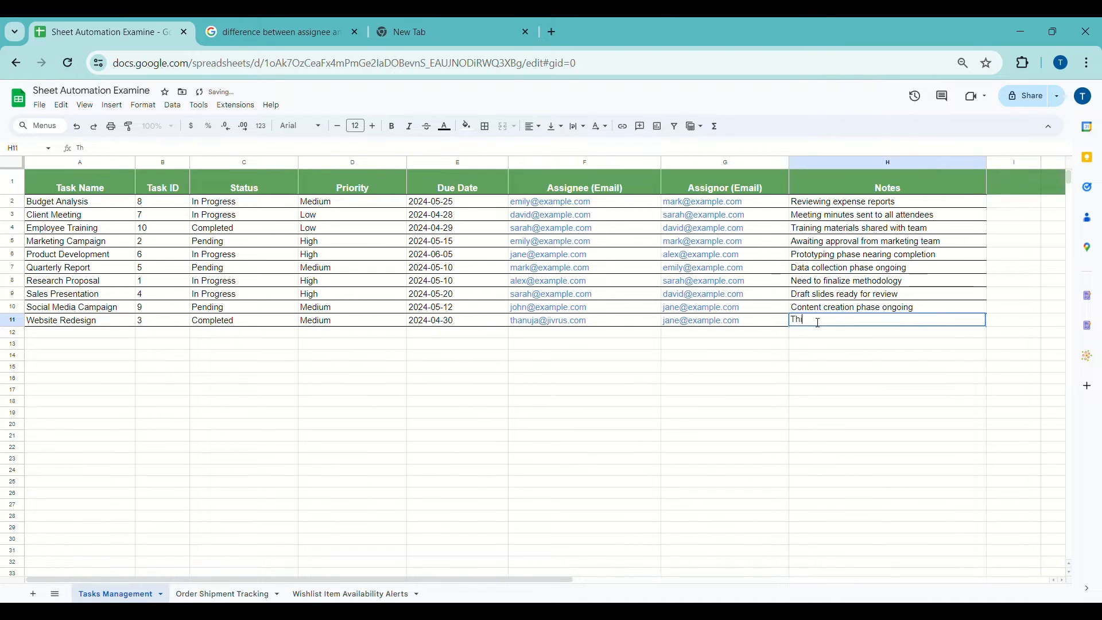
type("s is completed")
key("Return")
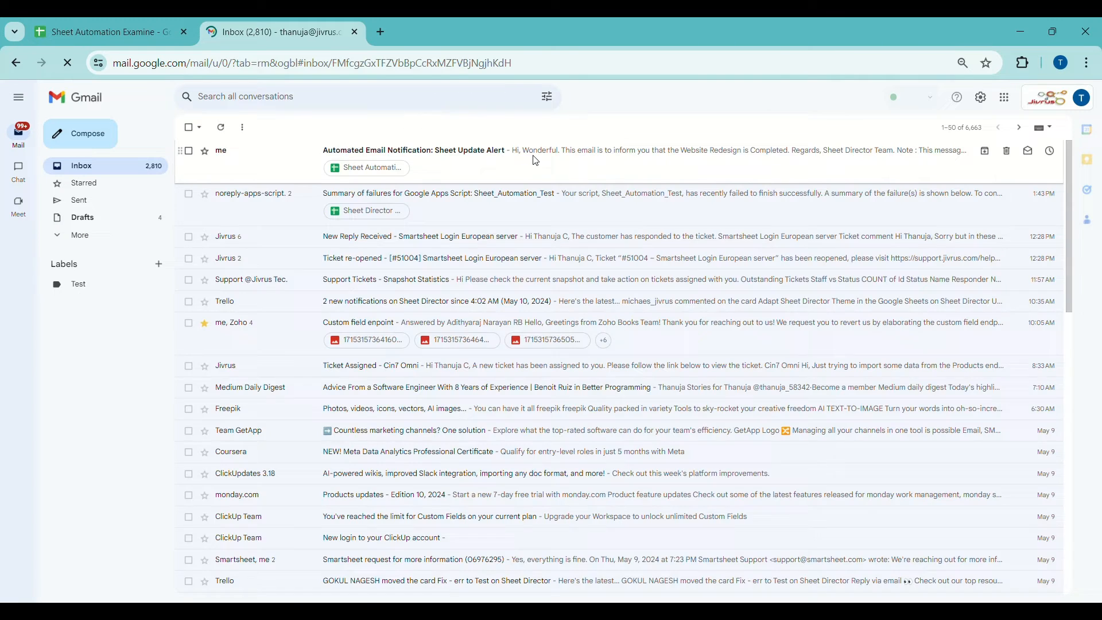
Open the newest Sheet Update Alert in Gmail and read the message about the Website Redesign task
left_click(539, 156)
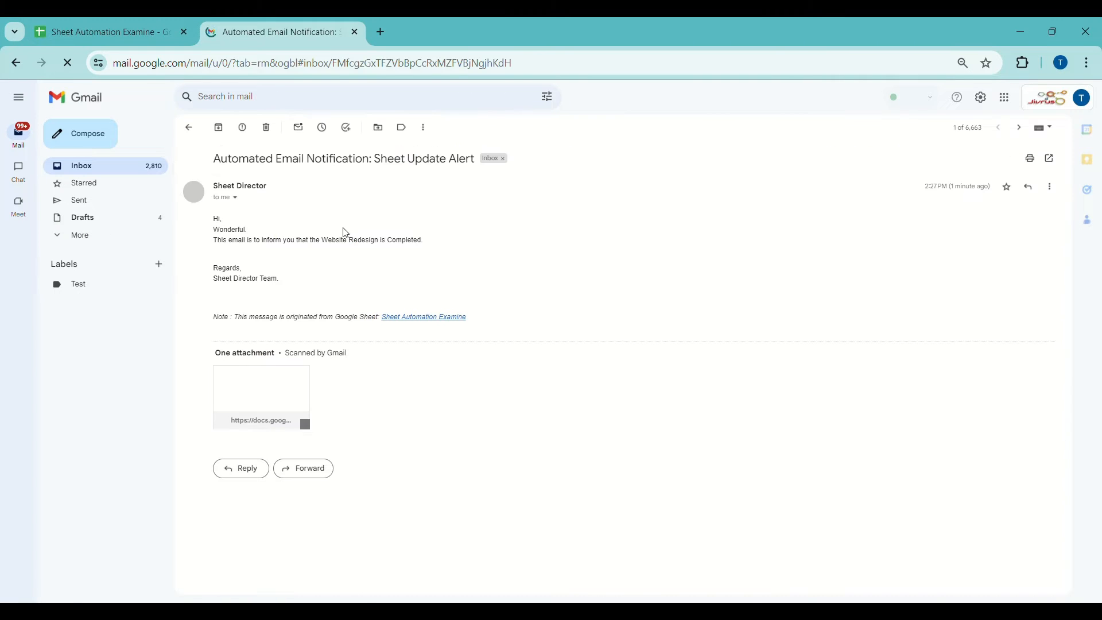
double_click(367, 241)
triple_click(367, 241)
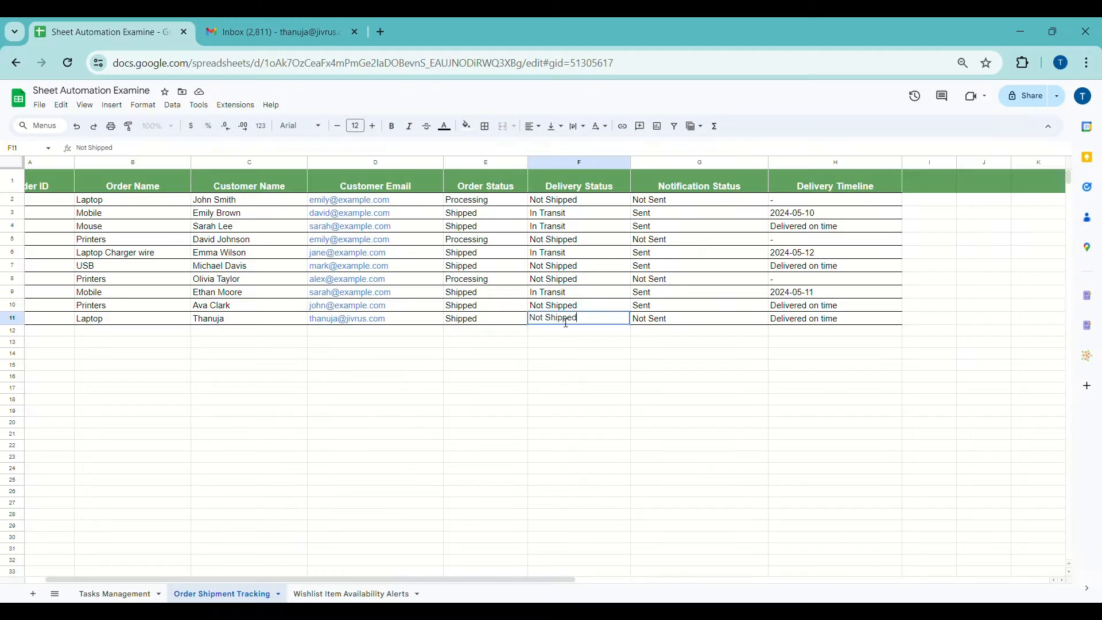
On the Order Shipment Tracking sheet, set row 11's Delivery Status to Shipped and its Notification Status to Sent
type("Shippe")
key("BackSpace")
type("ped")
left_click(648, 323)
type("Sent")
key("Return")
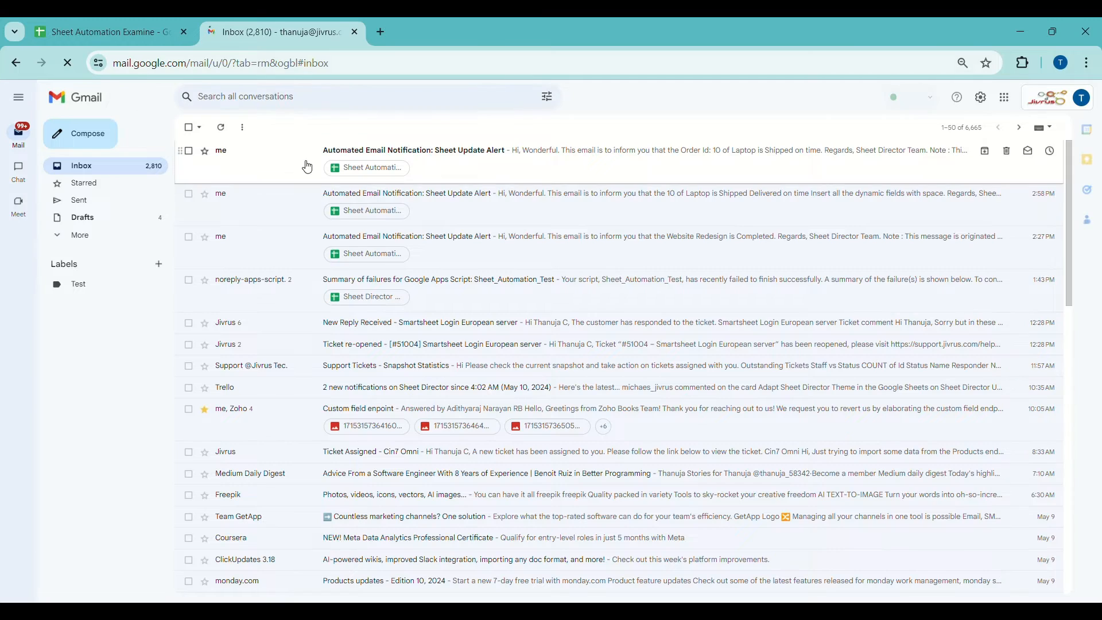
Open the latest Sheet Update Alert in Gmail and read the message about the laptop order
left_click(299, 162)
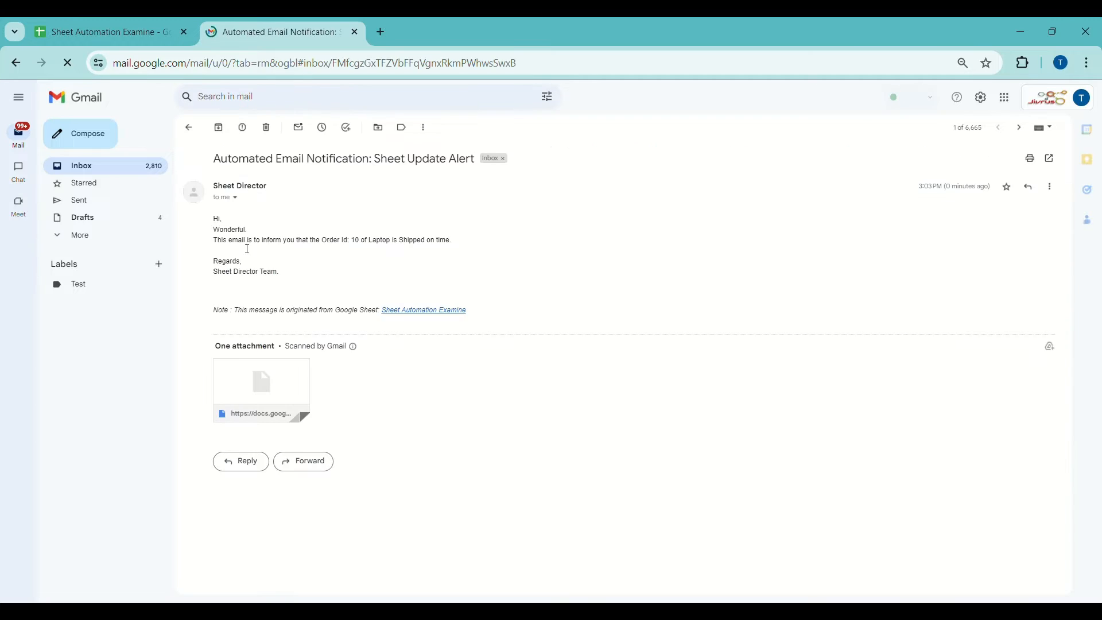
triple_click(342, 242)
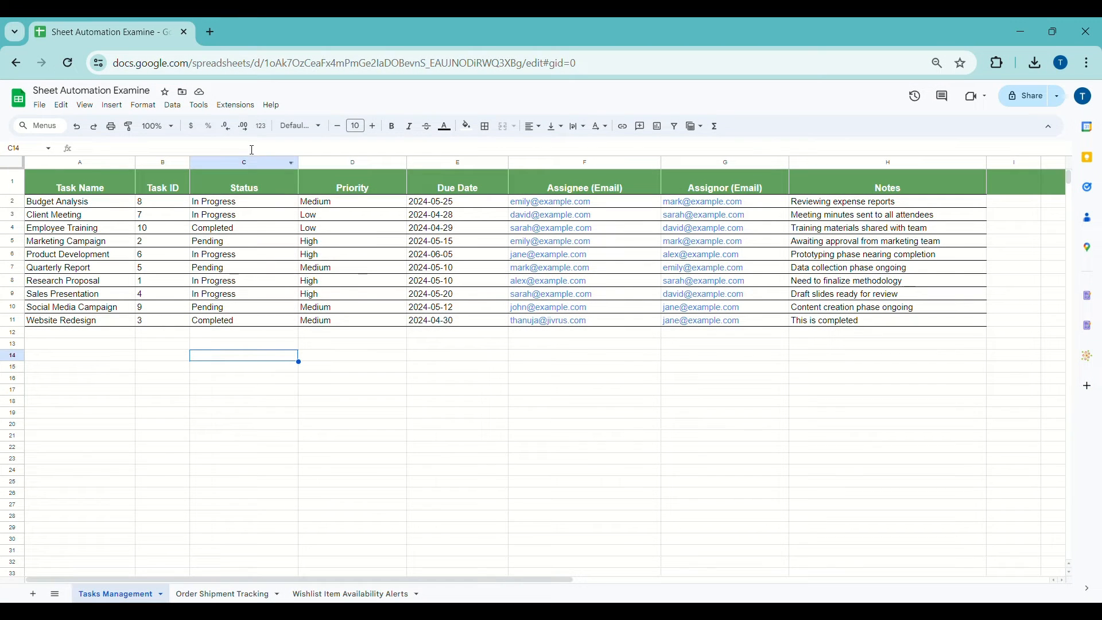
Start the Sheet Director add-on on the Tasks Management sheet and choose the Google Sheets app with its Automate service
key("alt+n")
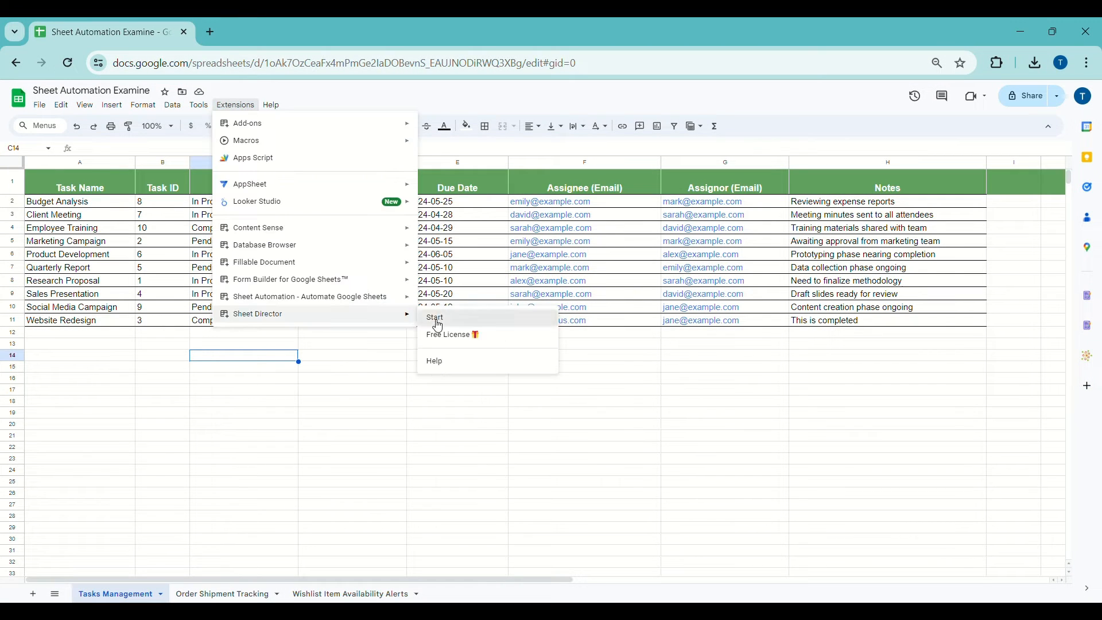
left_click(433, 317)
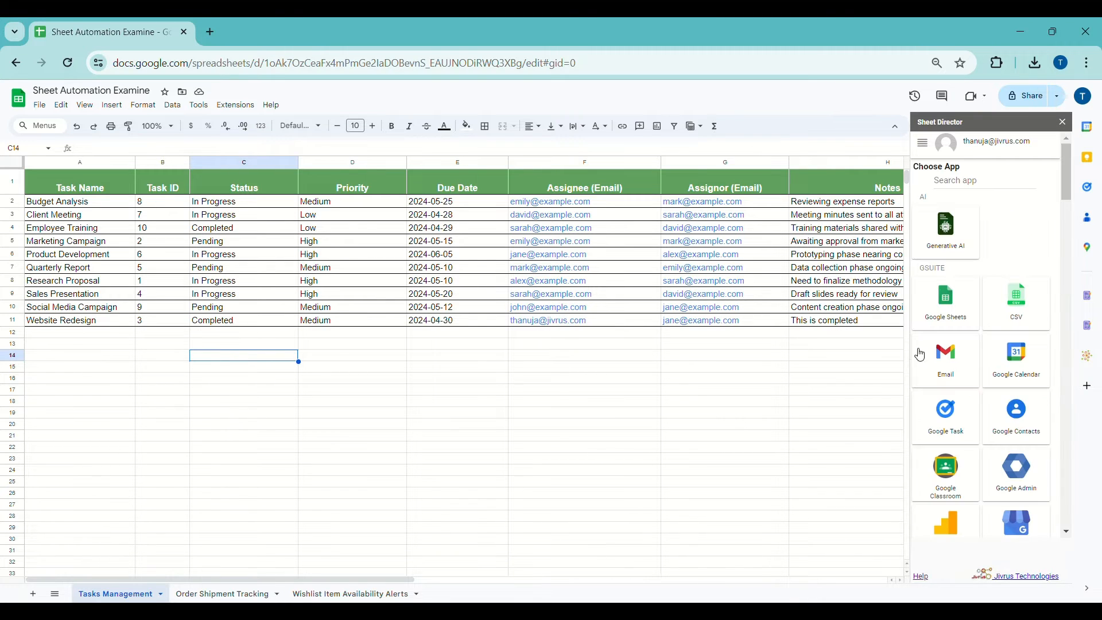
left_click(943, 315)
left_click(272, 348)
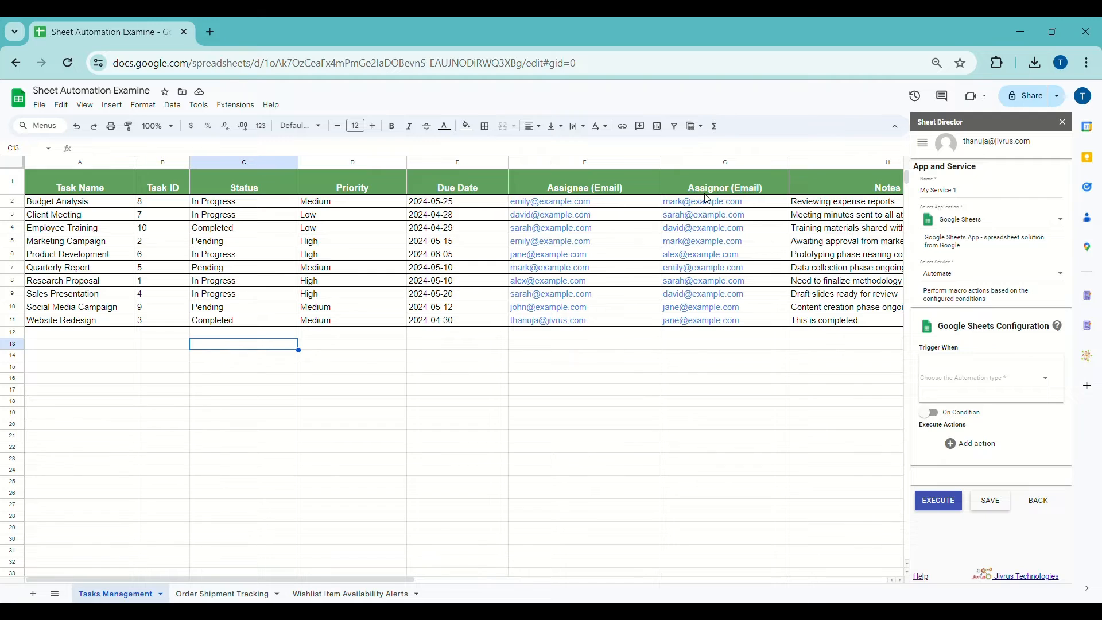
Review the Tasks Management columns from Task Name through Notes
scroll(815, 197, "right", 2)
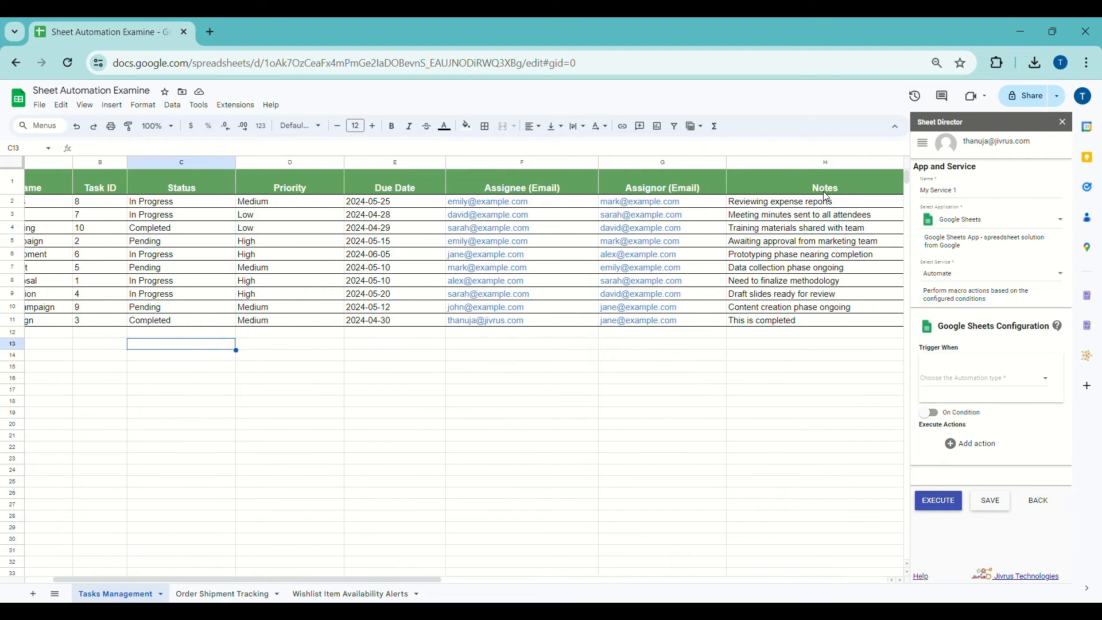
scroll(727, 248, "left", 1)
scroll(727, 248, "left", 2)
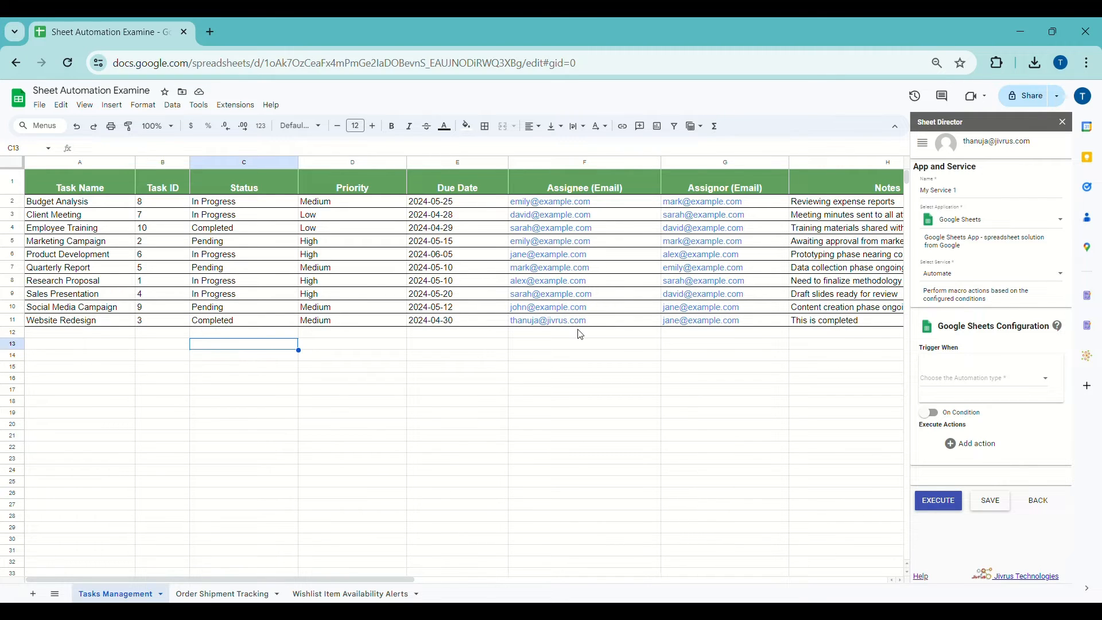
scroll(581, 335, "right", 5)
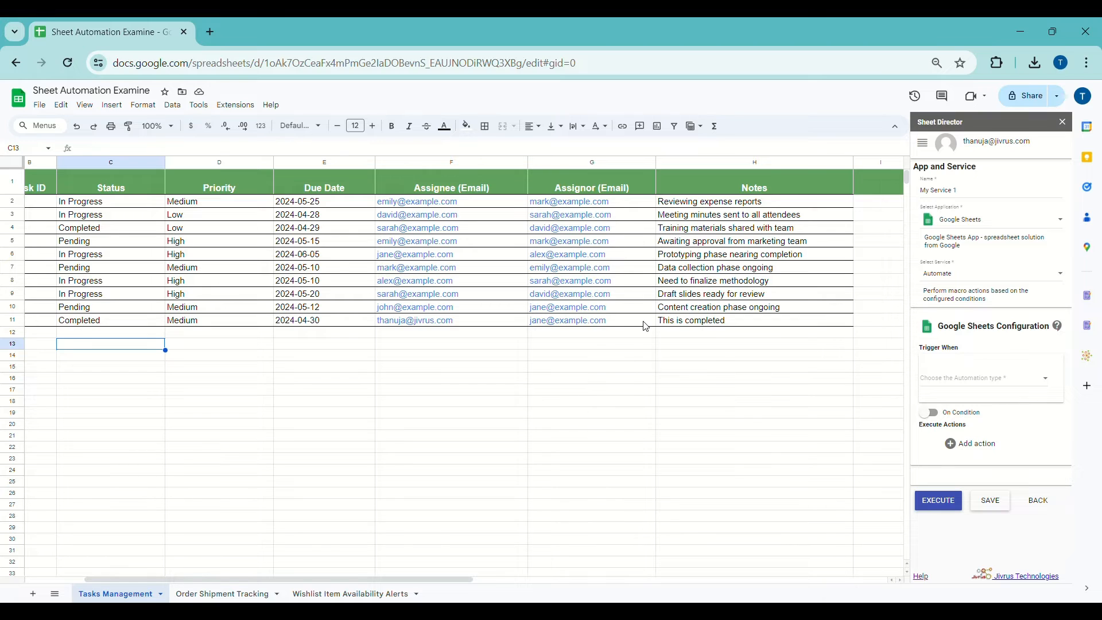
mouse_move(647, 326)
scroll(789, 329, "left", 3)
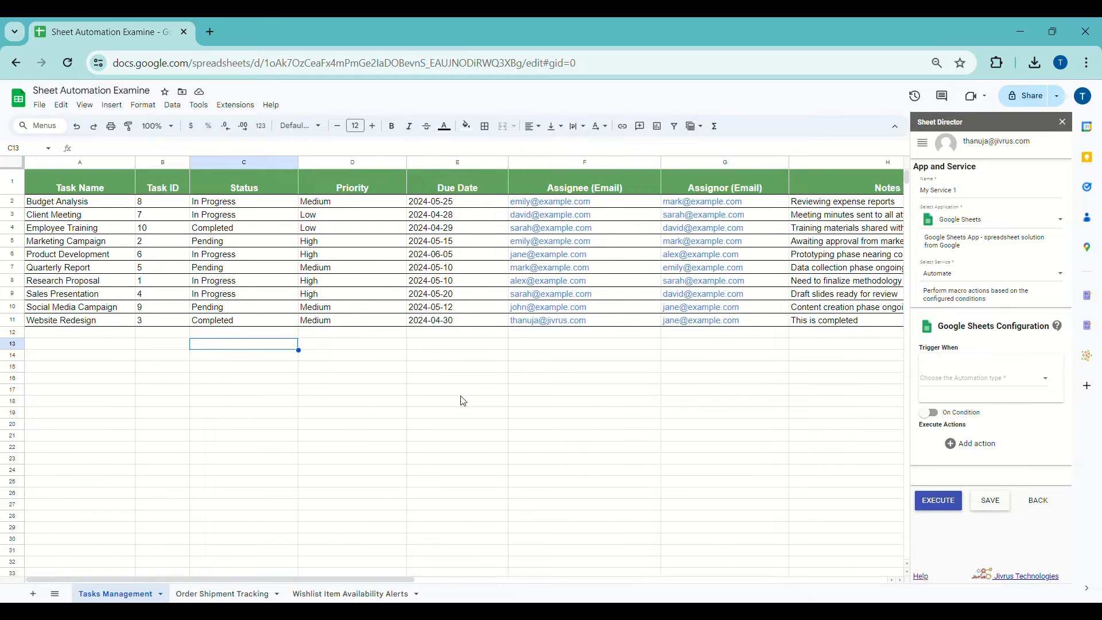
Configure the automation trigger as "Sheet is updated" for the Tasks Management sheet
left_click(966, 385)
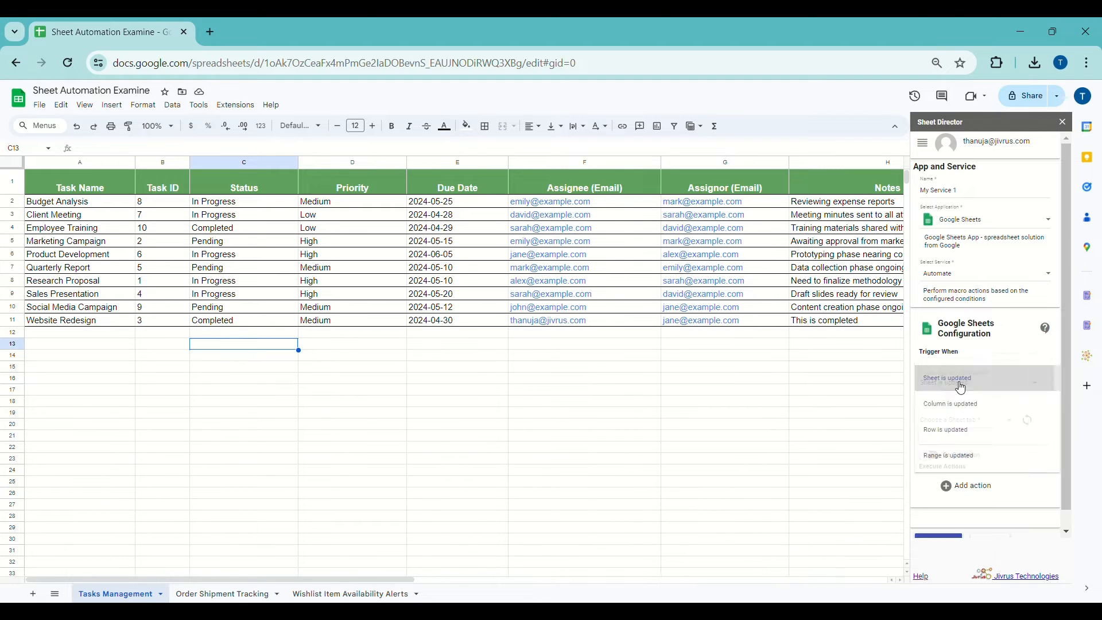
left_click(961, 388)
left_click(970, 424)
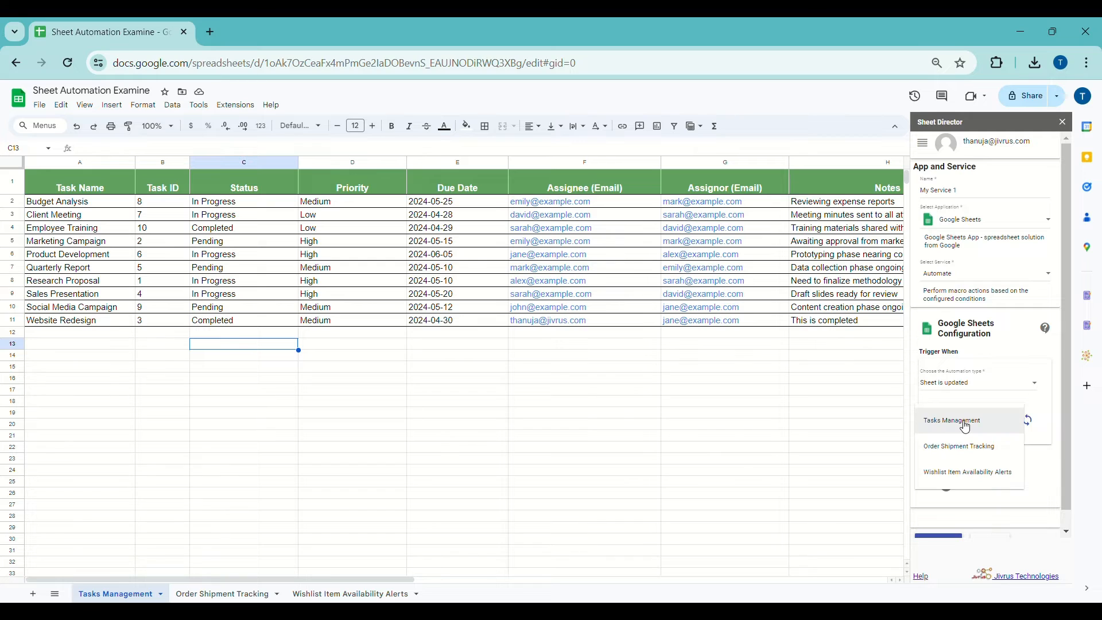
left_click(966, 424)
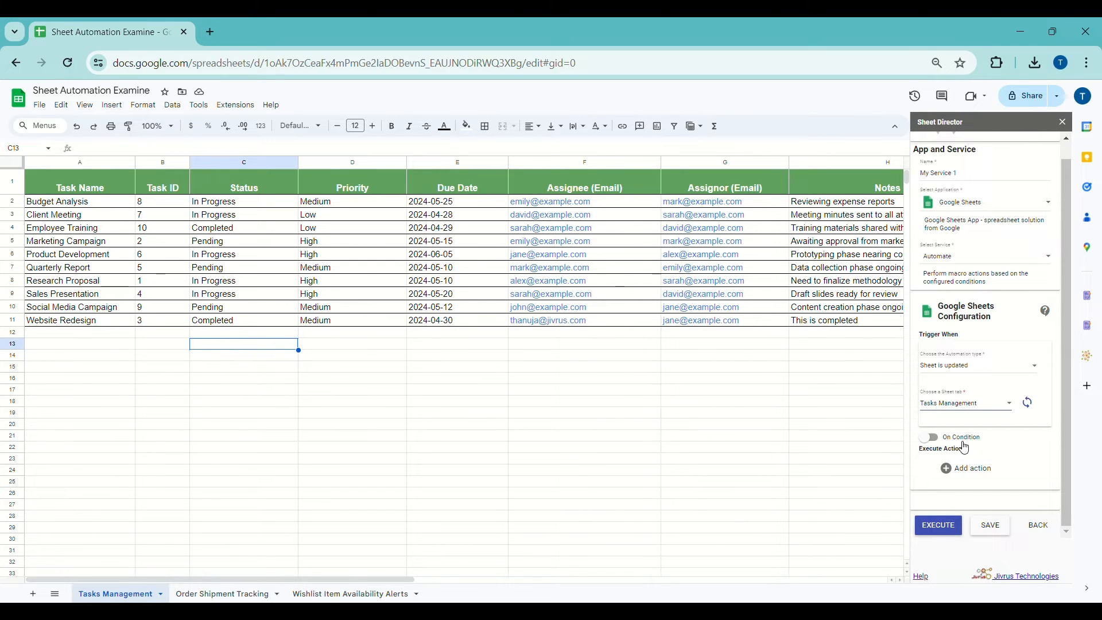
Add a Sort Sheet action that targets the Tasks Management sheet
left_click(958, 470)
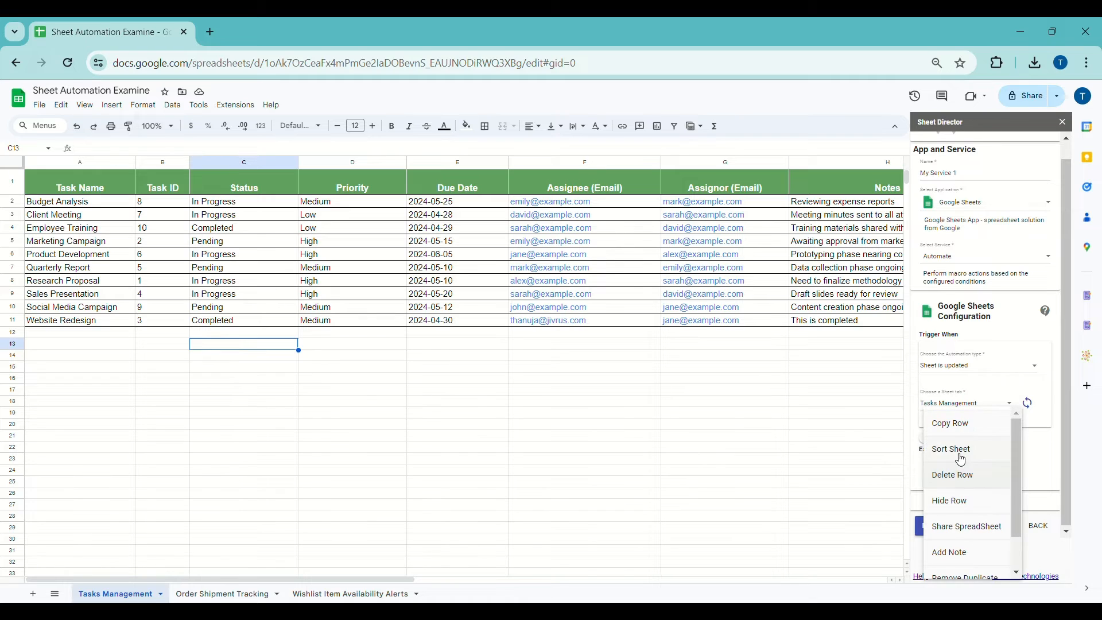
left_click(955, 452)
left_click(976, 353)
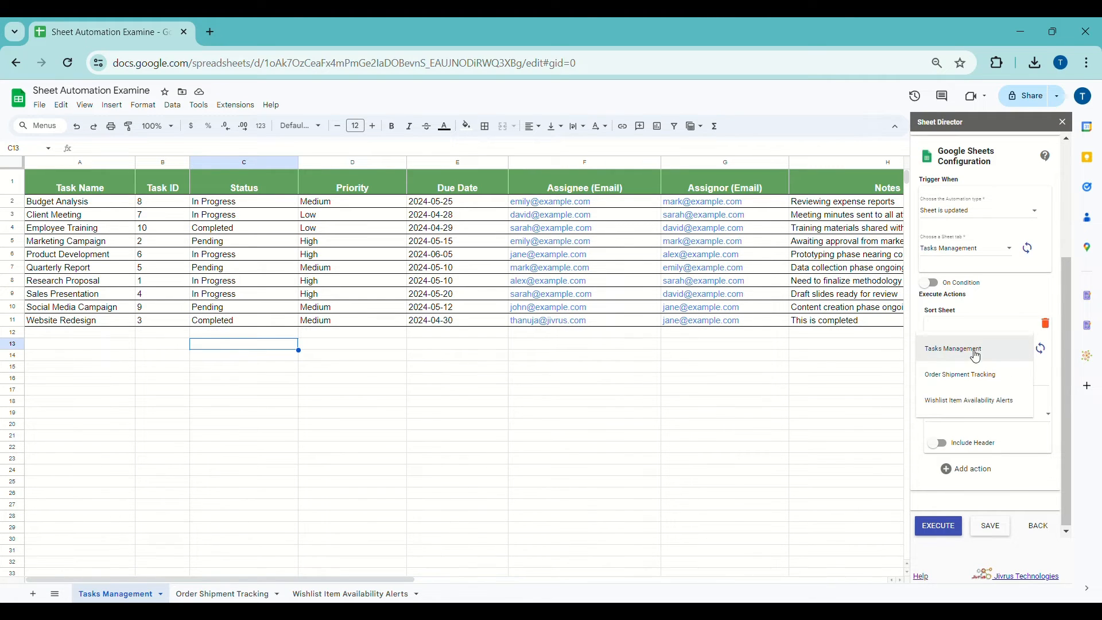
left_click(976, 355)
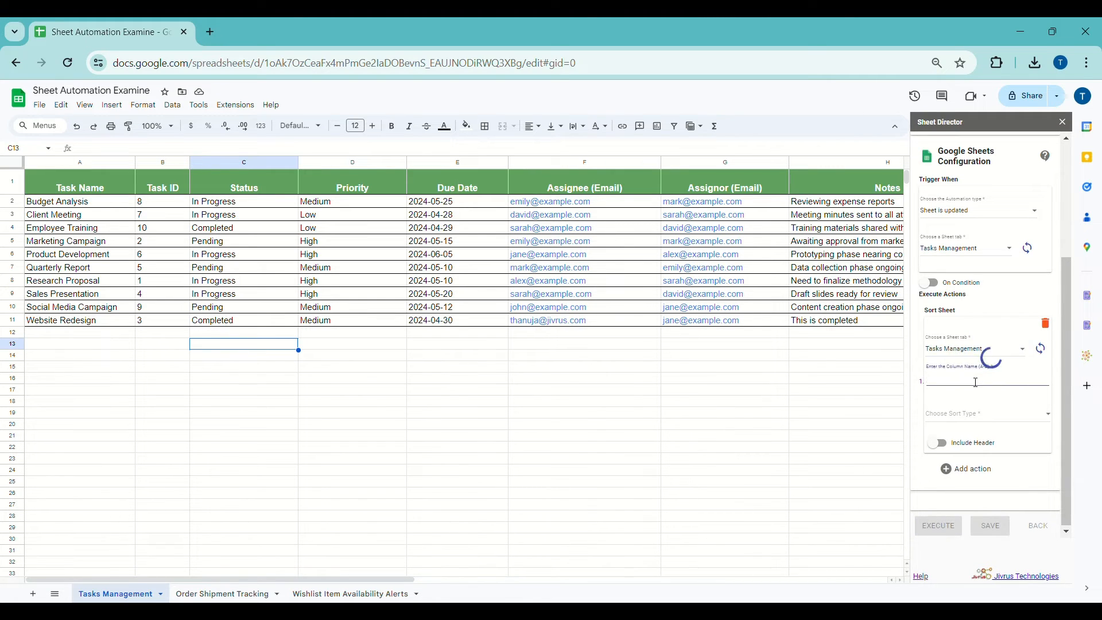
Sort by column A in Descending (Z → A) order with Include Header off, and save the automation
type("A")
left_click(965, 415)
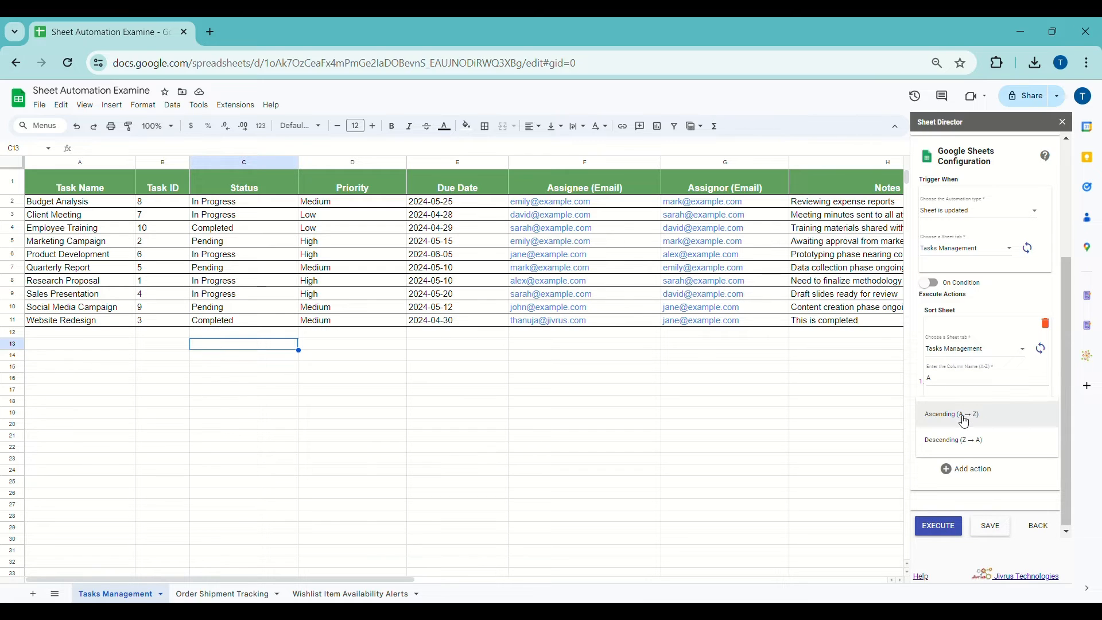
left_click(962, 442)
left_click(946, 447)
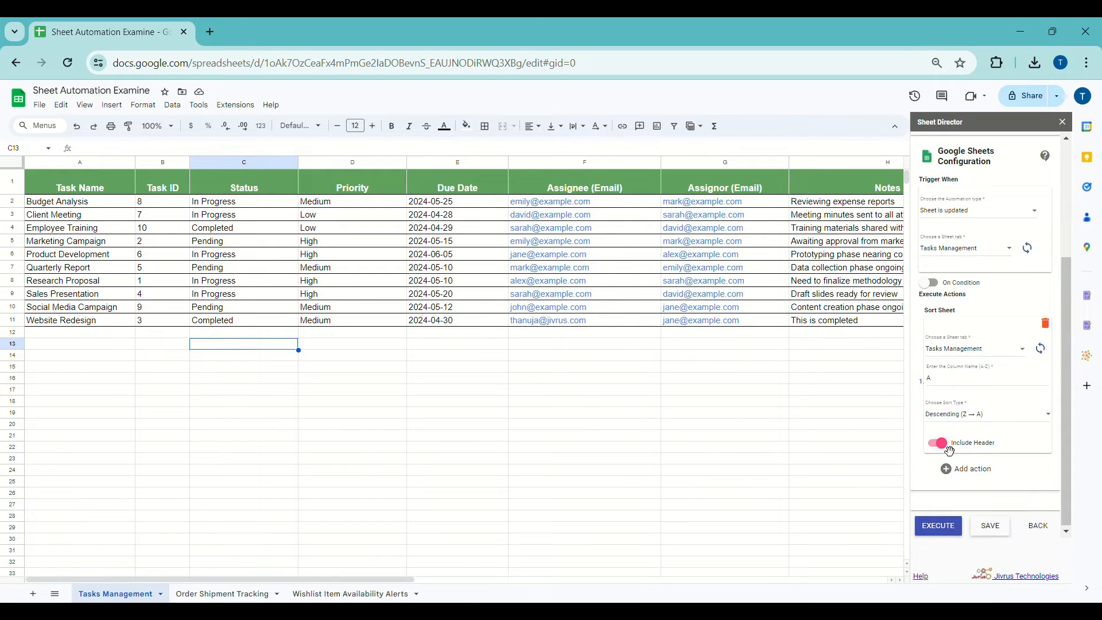
left_click(947, 447)
left_click(994, 527)
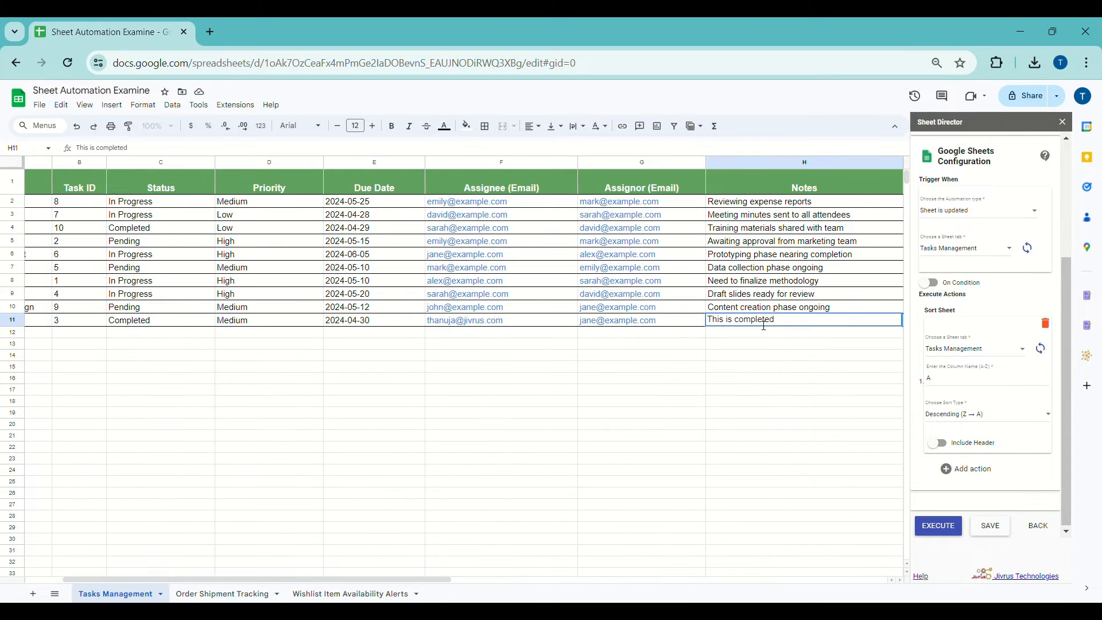
Replace the Website Redesign note in H11 with "This task is completed"
triple_click(764, 326)
type("This task is completed")
key("Return")
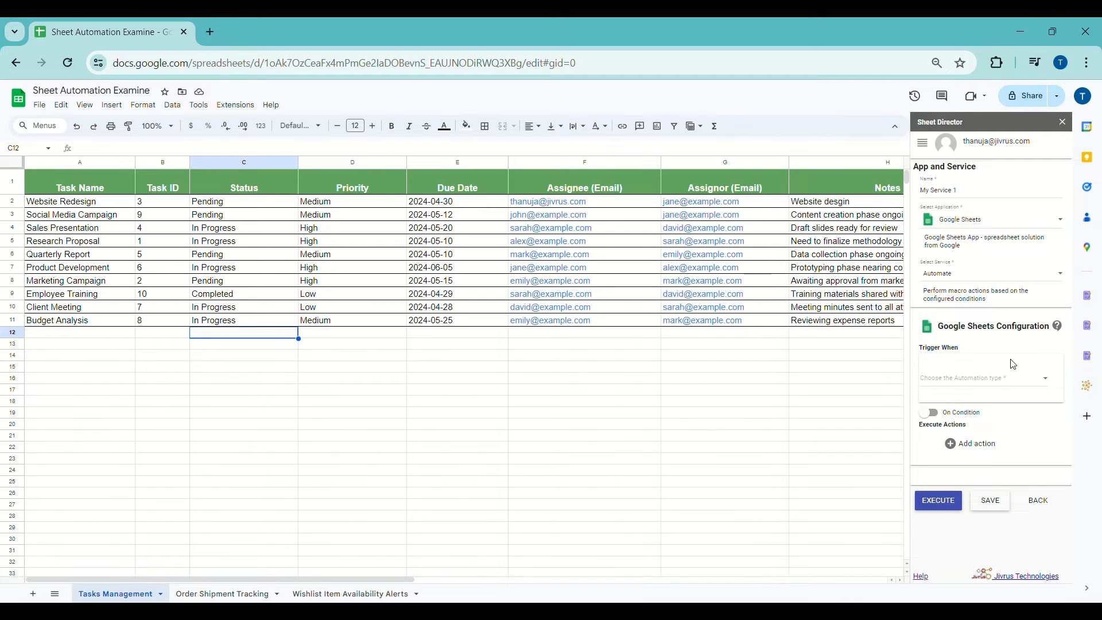
Set the automation trigger to "Sheet is updated" on the Tasks Management sheet
left_click(984, 377)
left_click(984, 384)
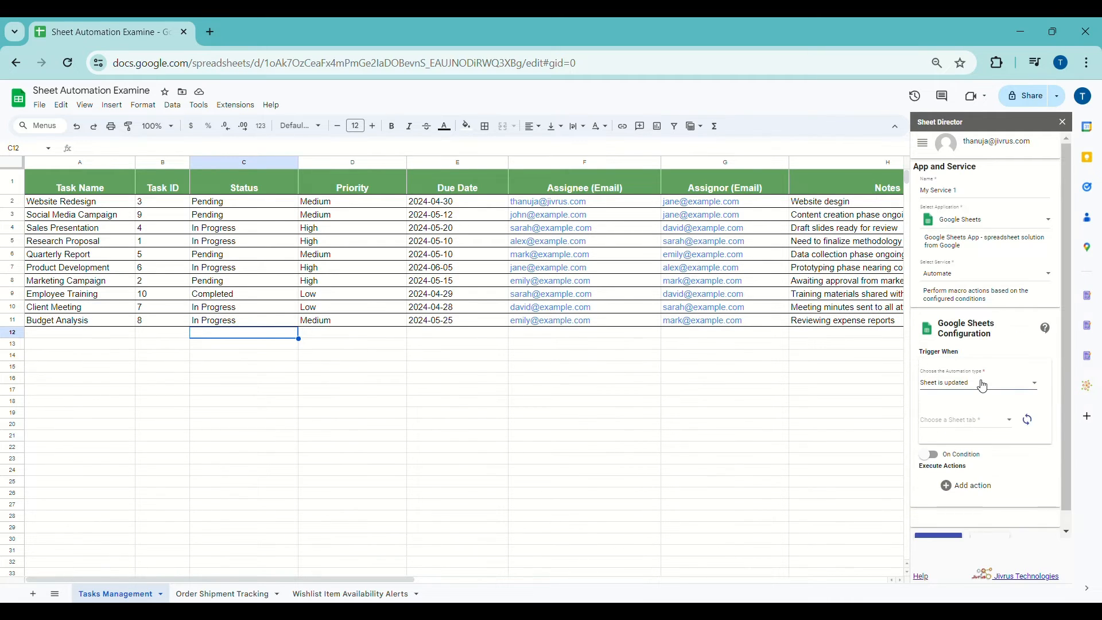
left_click(974, 426)
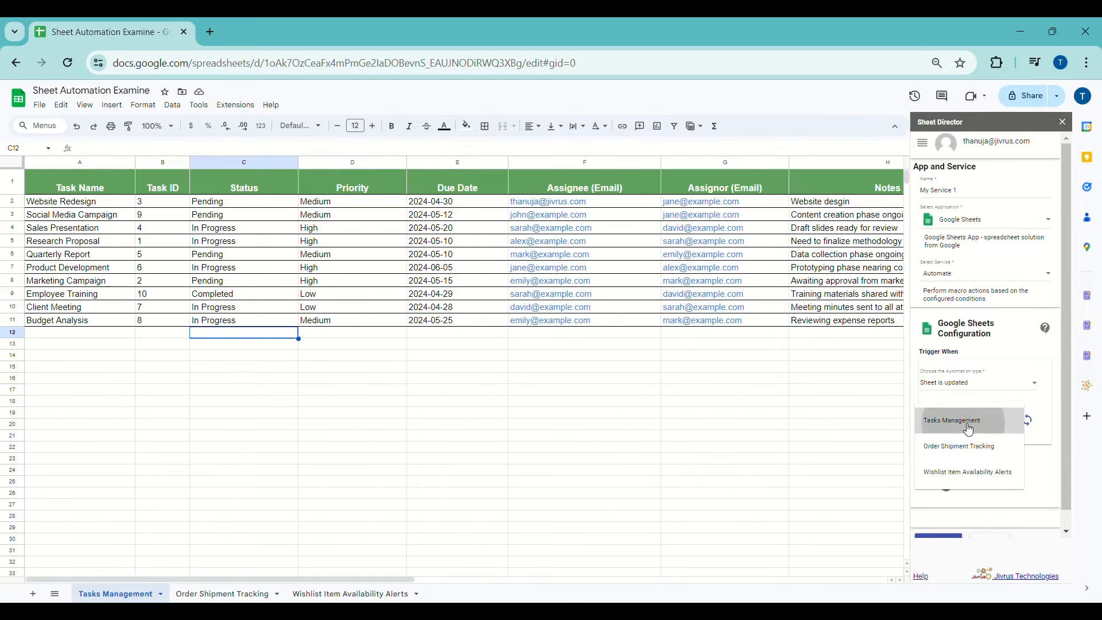
left_click(970, 425)
scroll(969, 429, "down", 1)
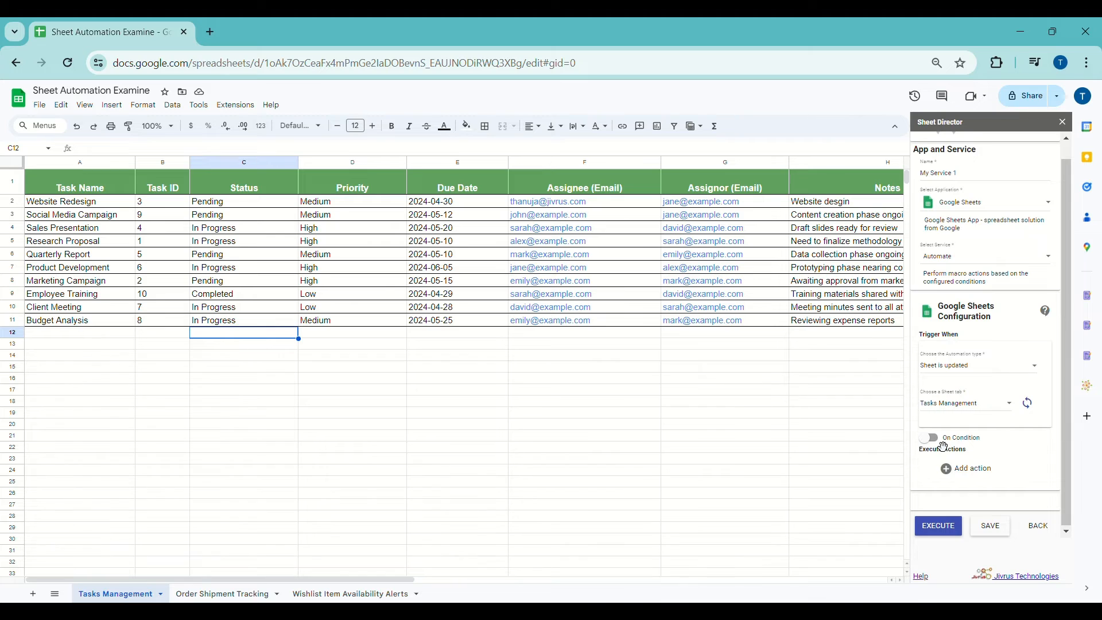
Enable On Condition for the automation and add a Condition on Column
left_click(929, 437)
scroll(943, 447, "down", 1)
left_click(947, 437)
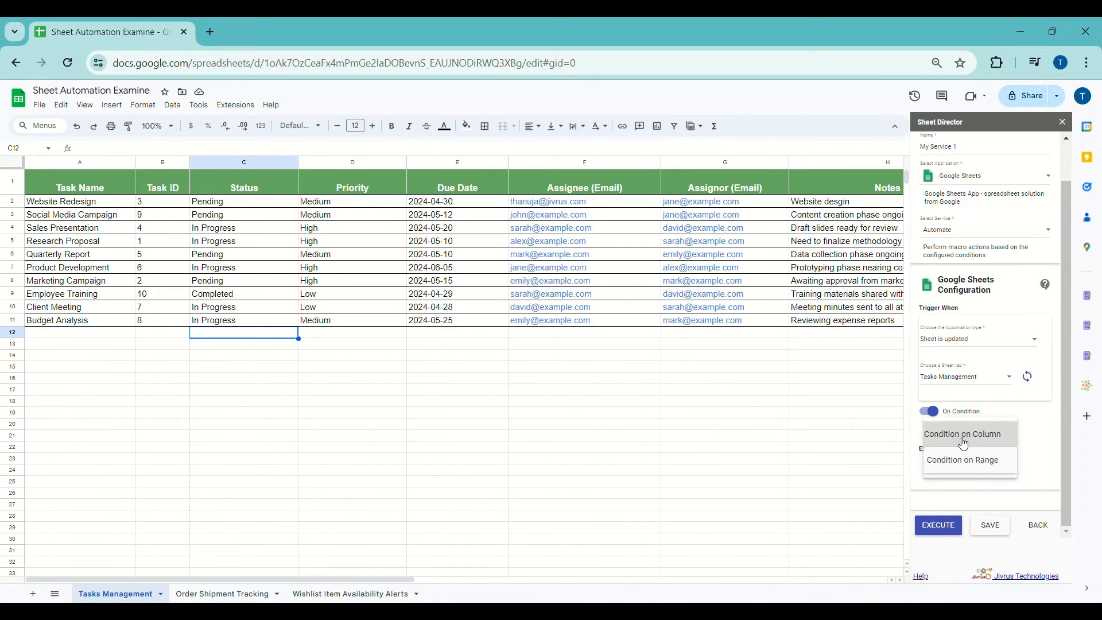
left_click(960, 439)
scroll(962, 443, "down", 3)
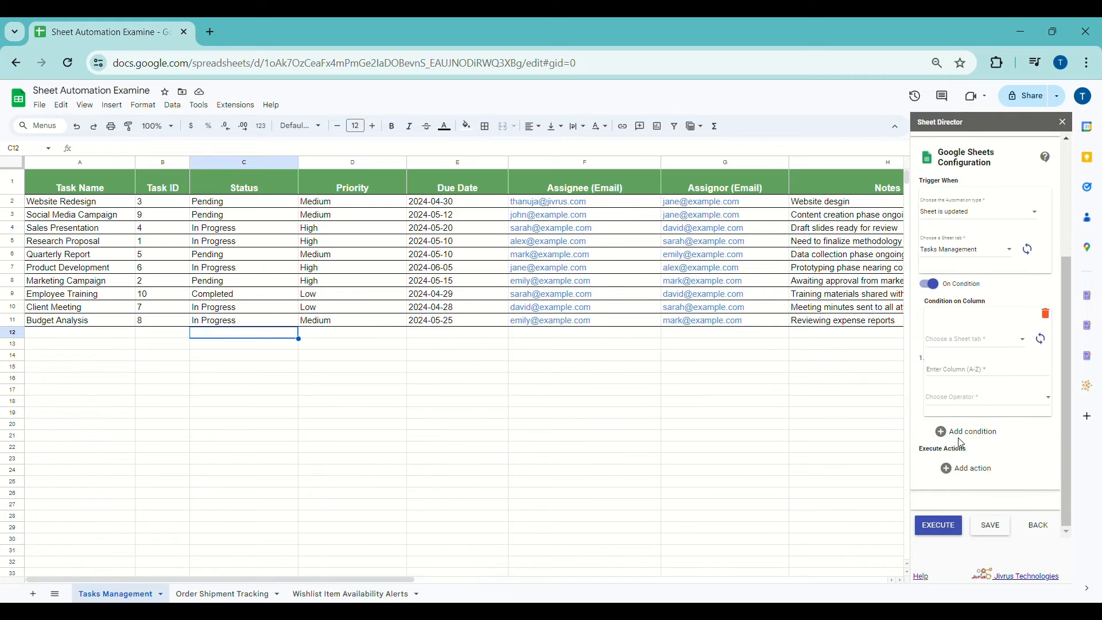
Define the column condition on Tasks Management as column C Is Equals "Completed"
left_click(974, 345)
left_click(959, 344)
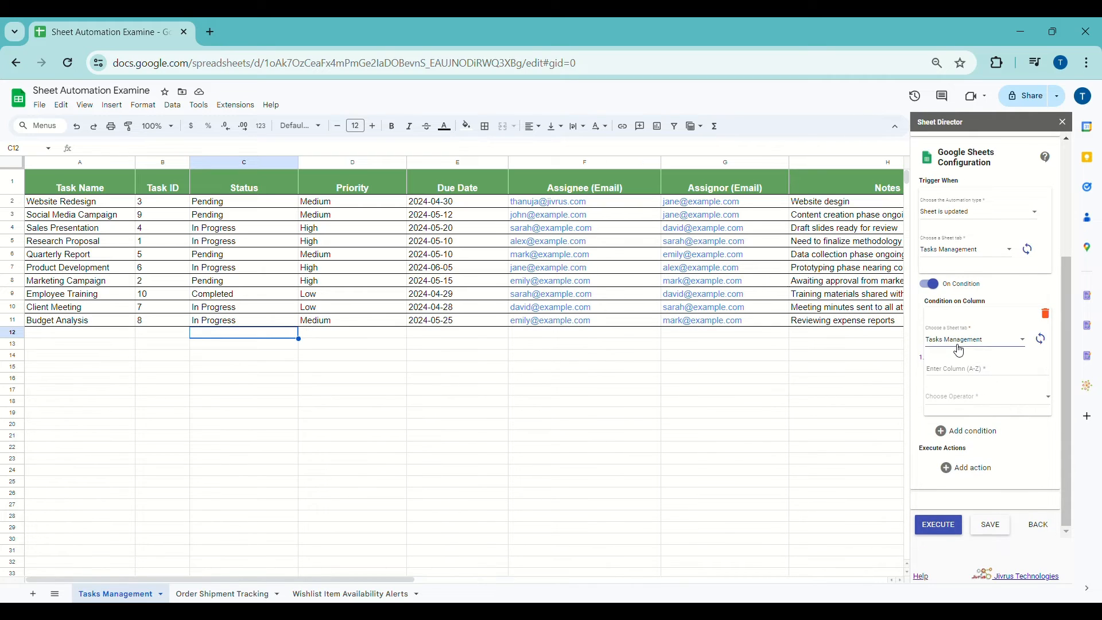
left_click(966, 375)
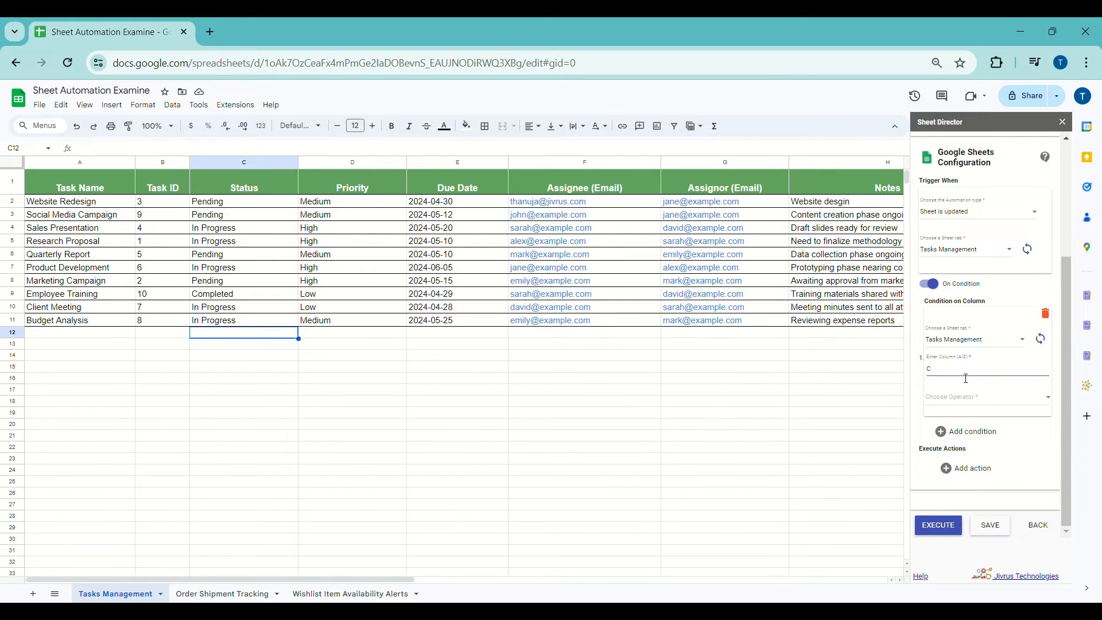
left_click(962, 408)
left_click(958, 453)
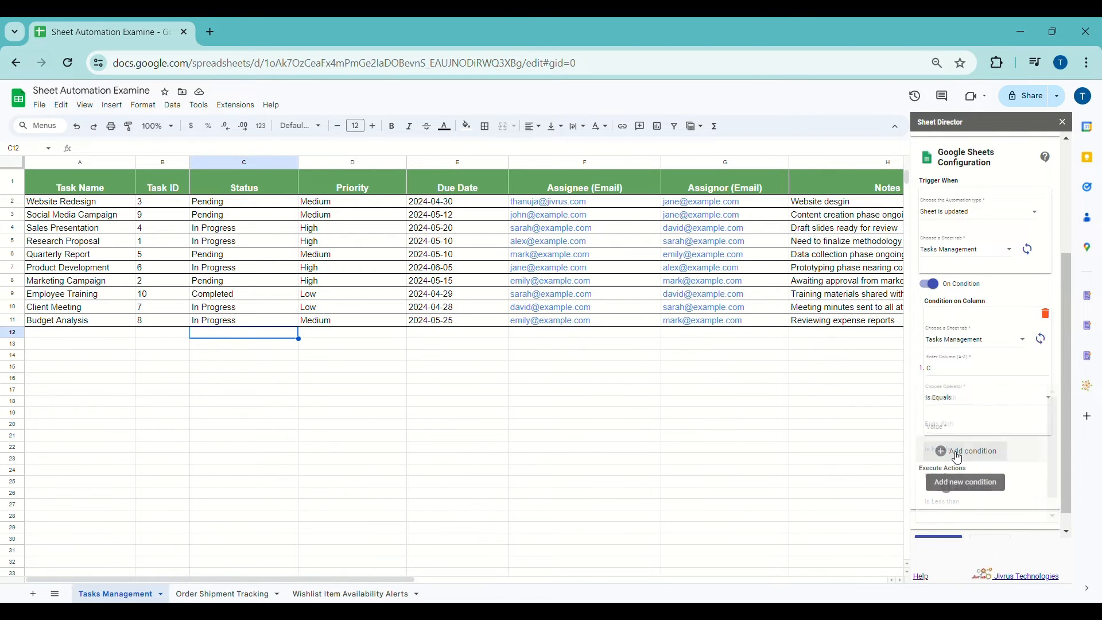
left_click(962, 411)
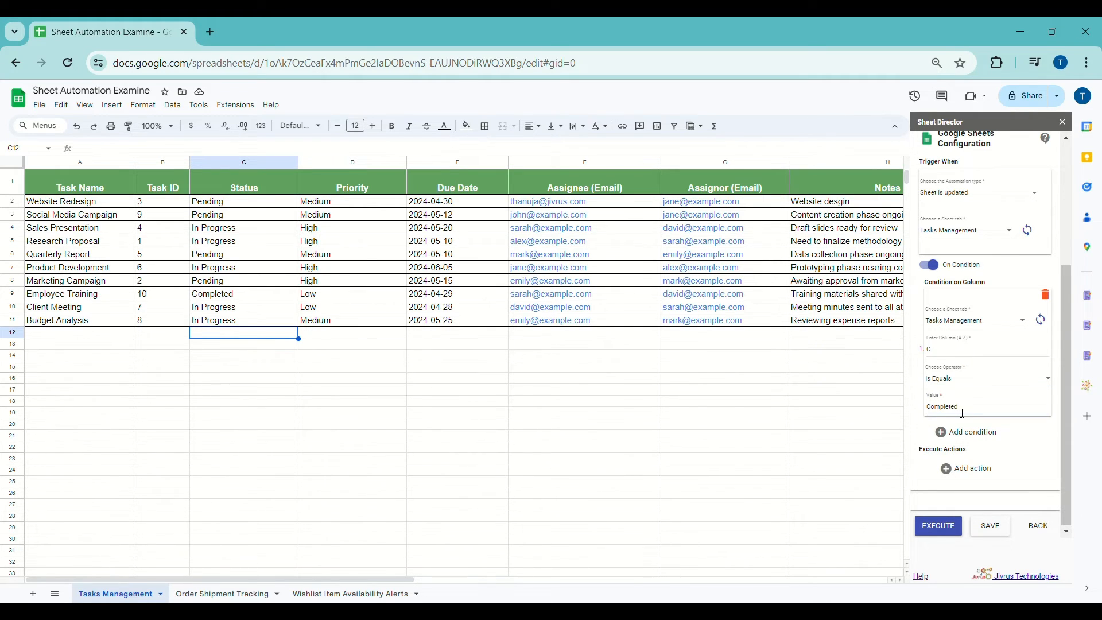
Add a Hide Row action for the Triggered Row and save the automation
left_click(967, 469)
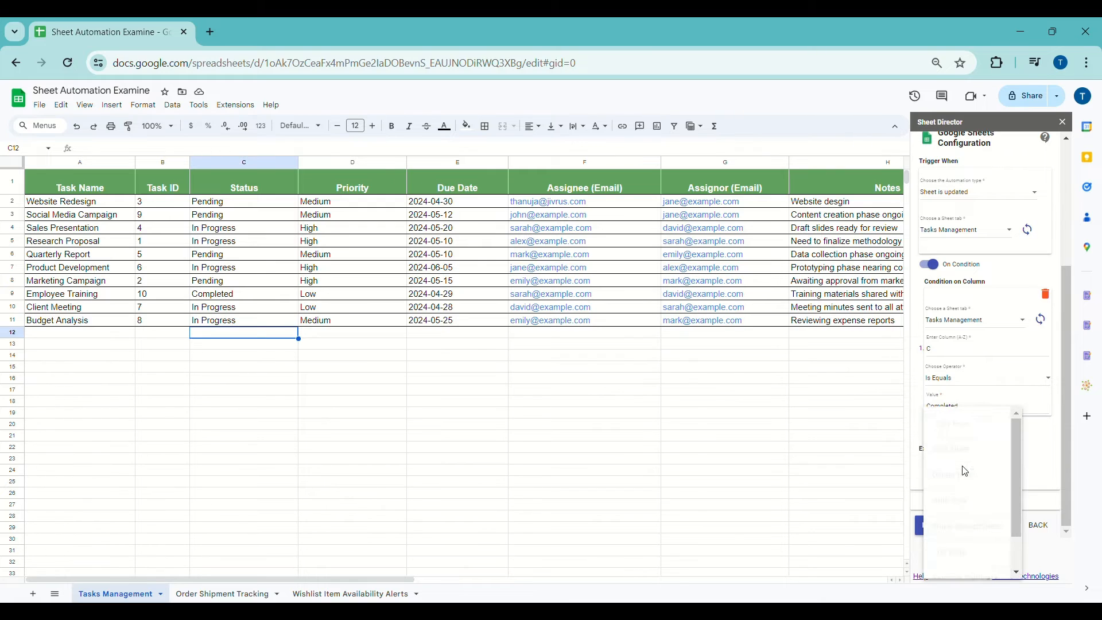
left_click(968, 509)
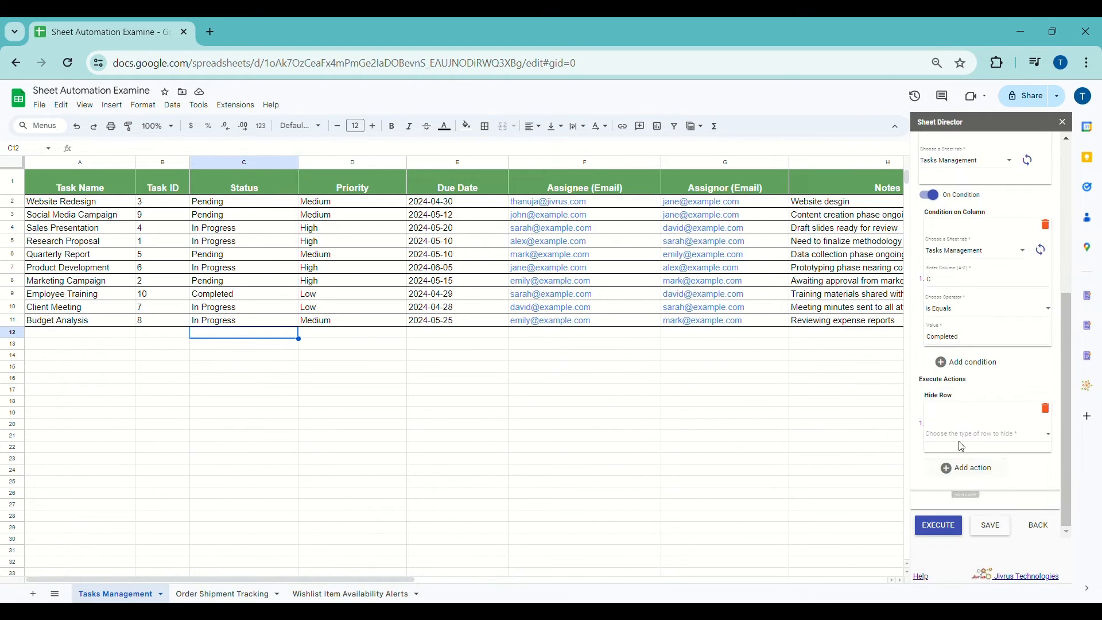
left_click(962, 442)
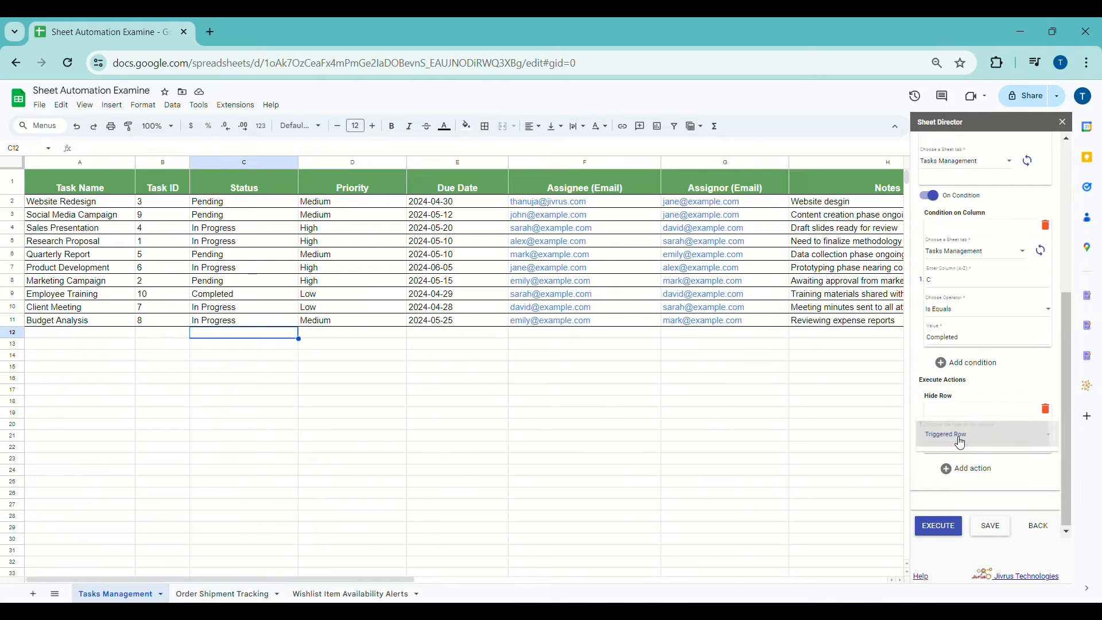
left_click(961, 443)
left_click(988, 526)
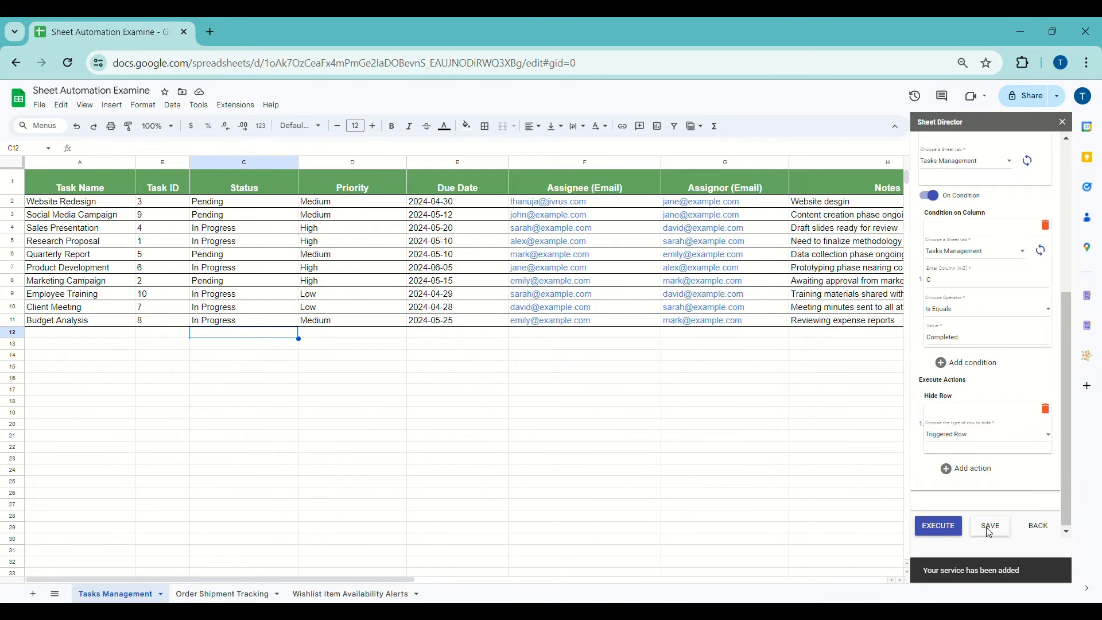
Enter "Completed" as the Employee Training task's status in C9
left_click(241, 299)
type("Com")
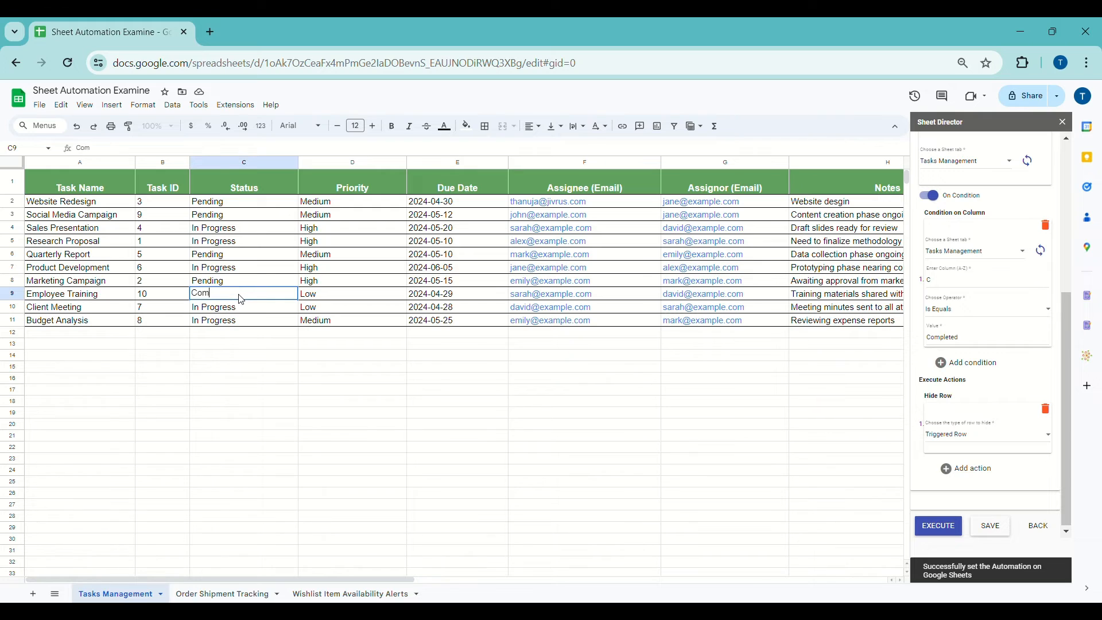
type("pleted")
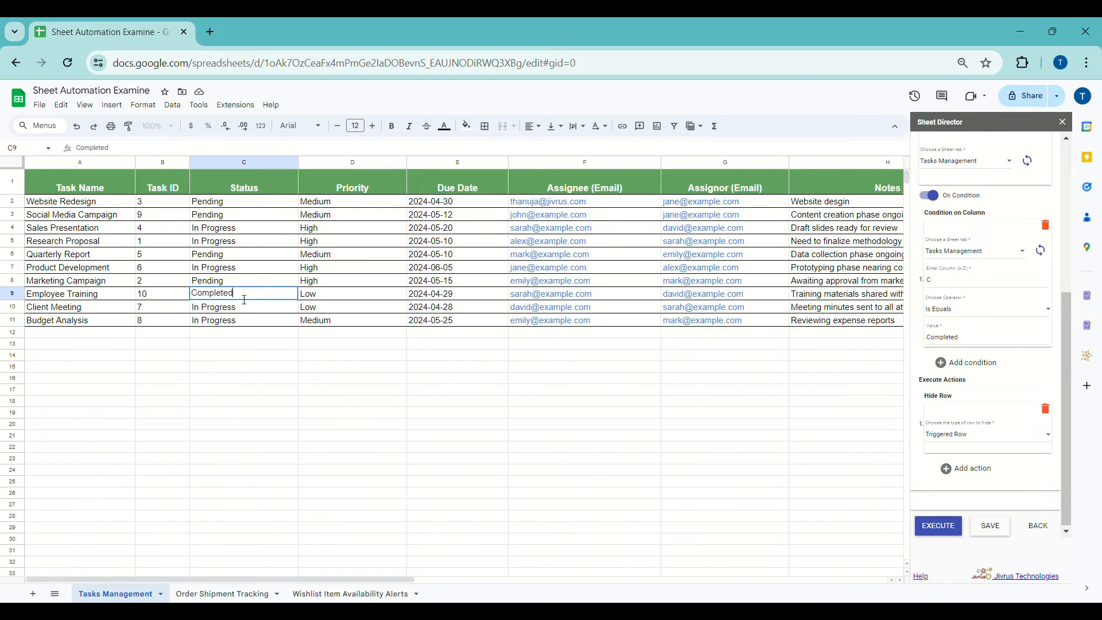
key("Return")
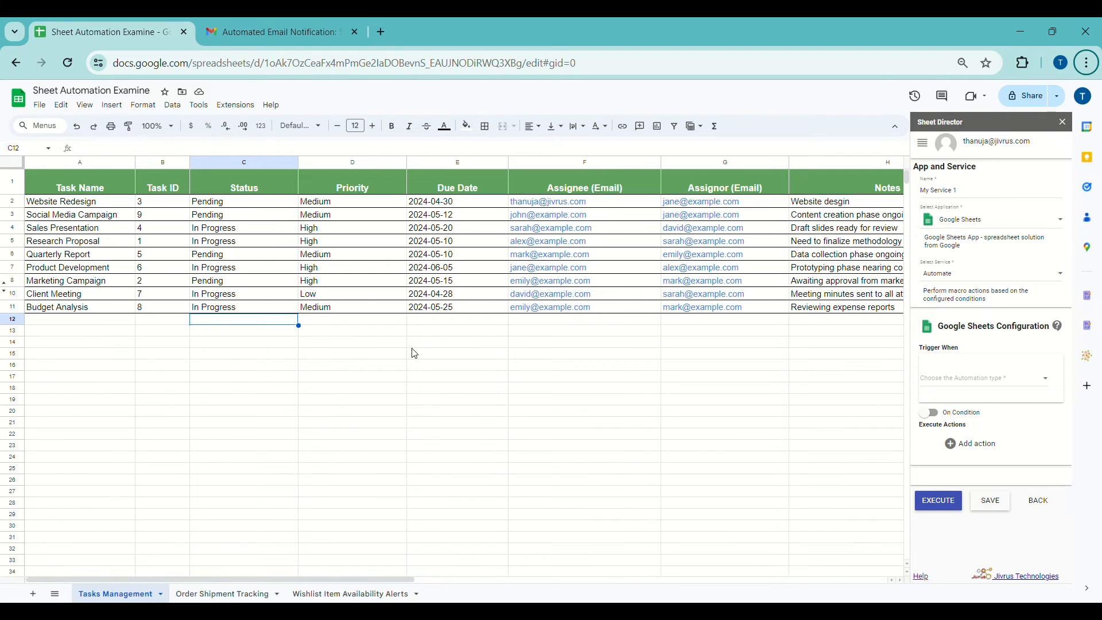
Configure the new automation to run when the Tasks Management sheet is updated
left_click(974, 377)
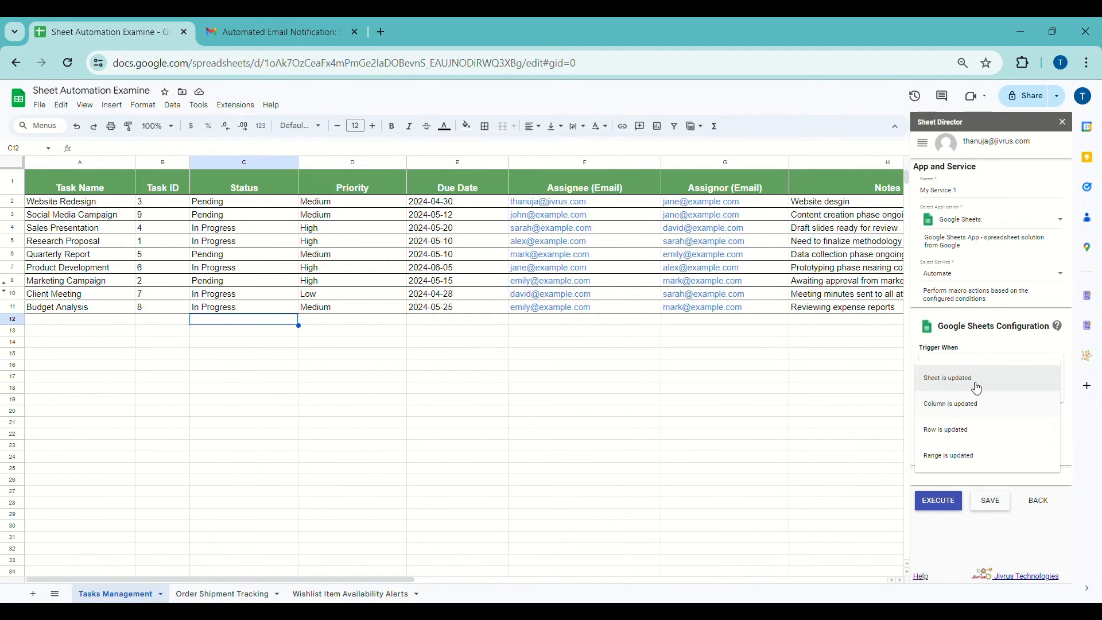
left_click(969, 388)
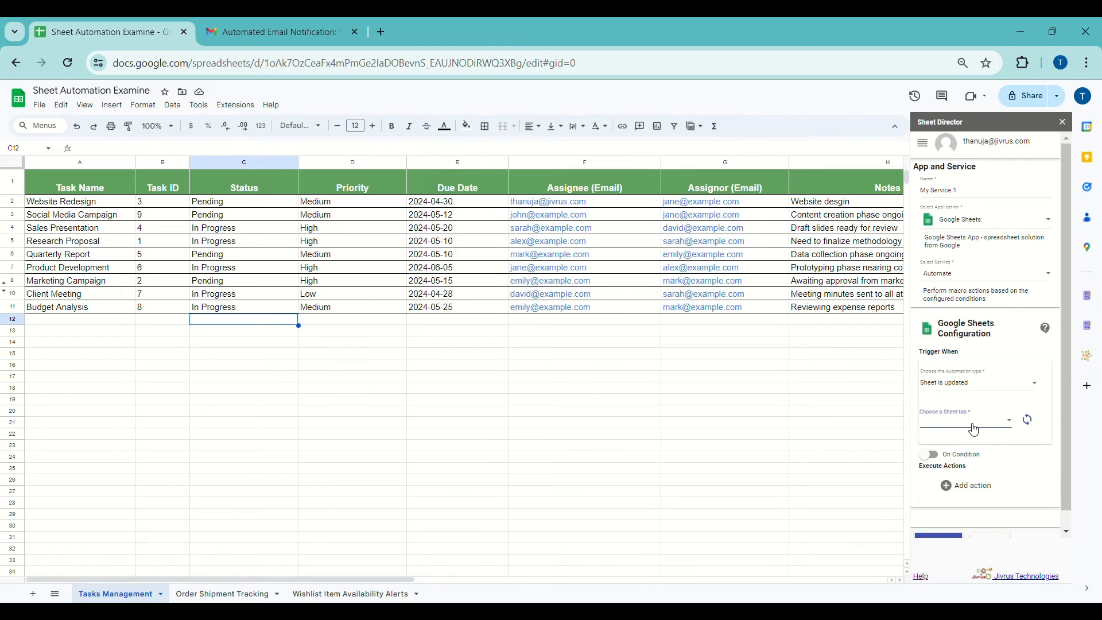
left_click(974, 428)
left_click(975, 427)
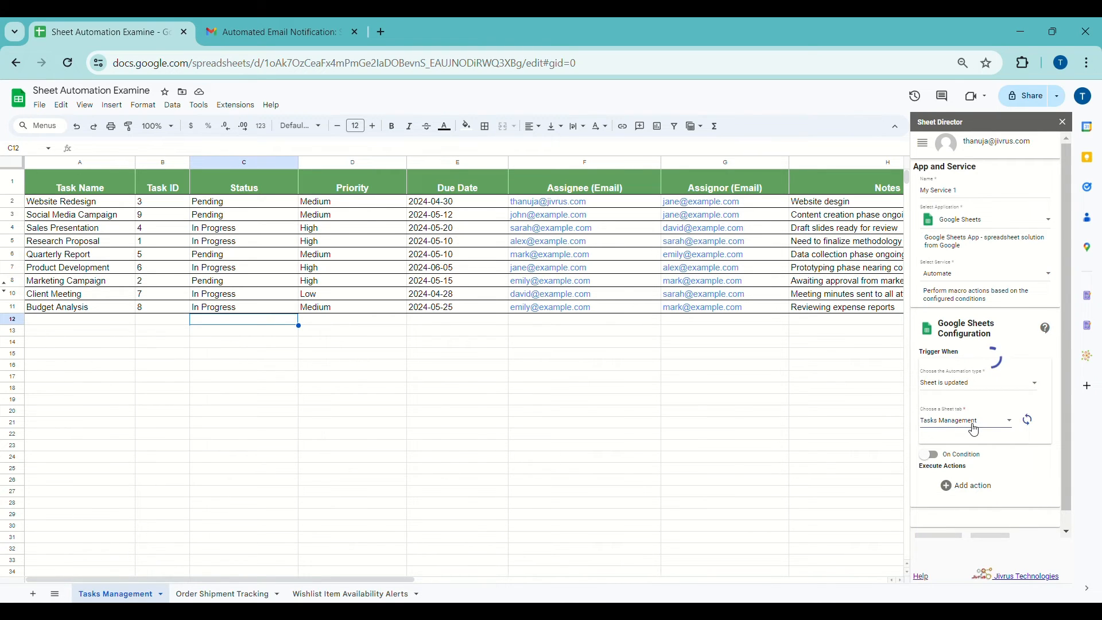
Add a Send Email action to the automation and open its email template setup
left_click(966, 468)
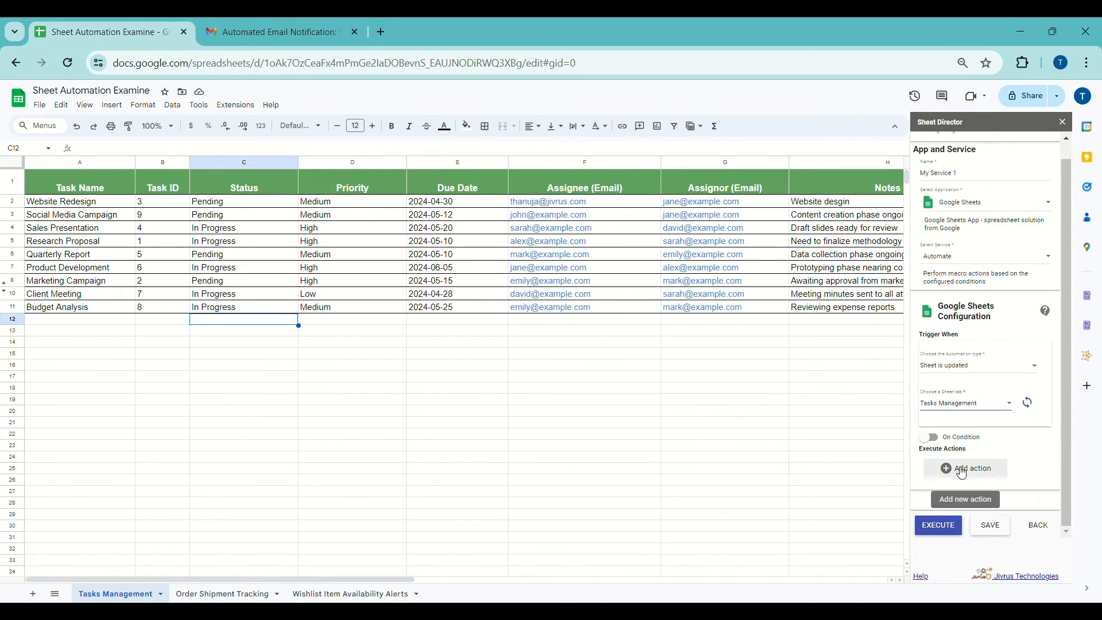
left_click(953, 561)
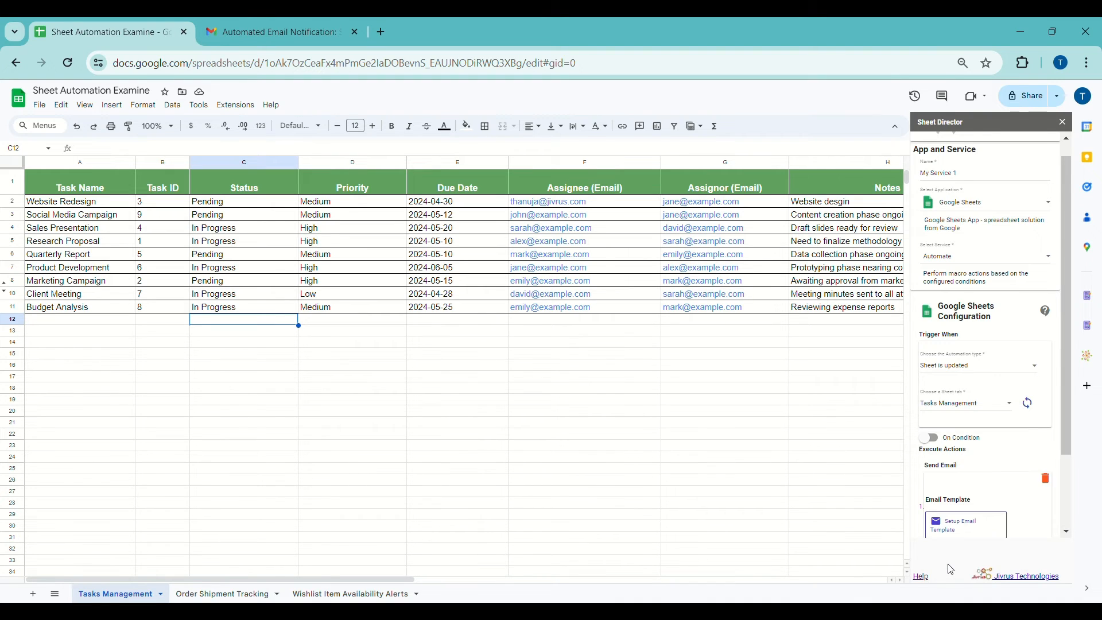
scroll(982, 464, "down", 2)
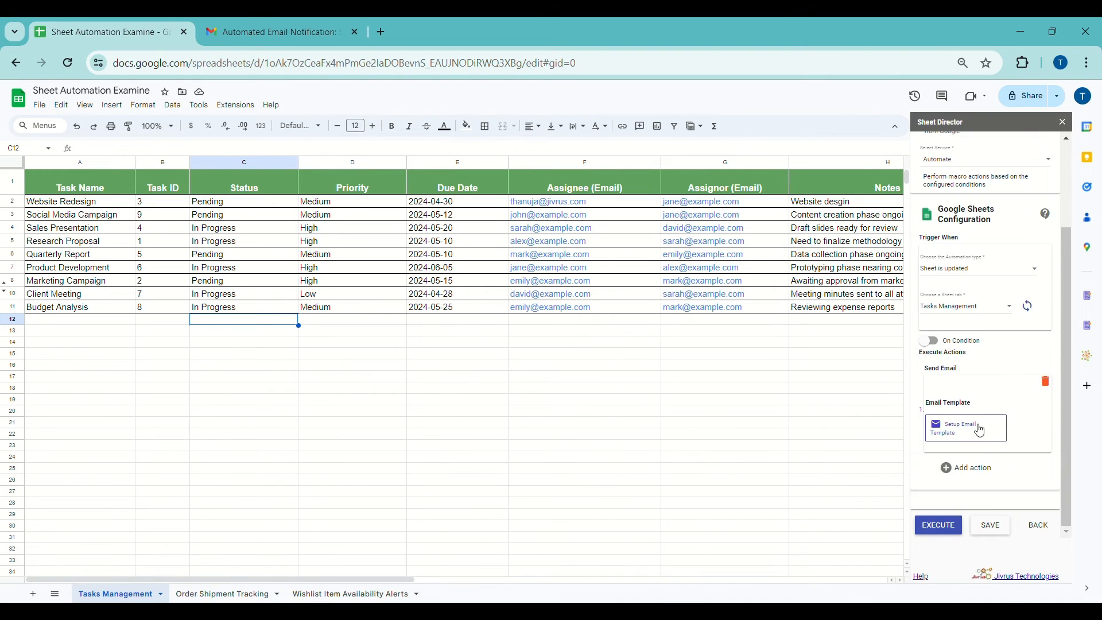
left_click(978, 430)
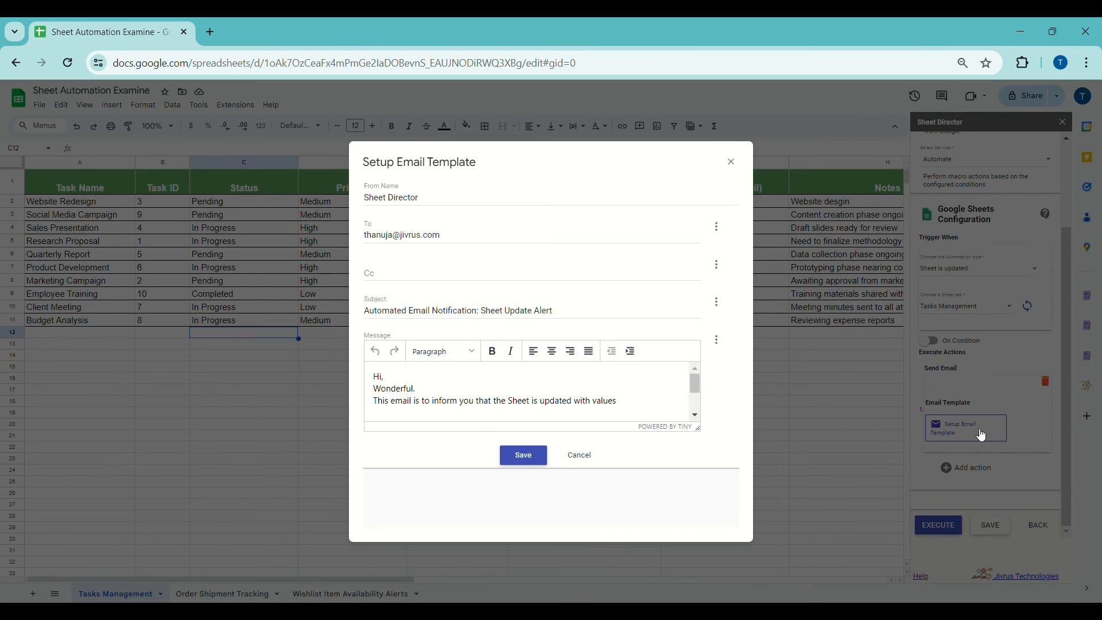
Replace the email template's To address with the Assignee (Email) dynamic field
left_click(717, 227)
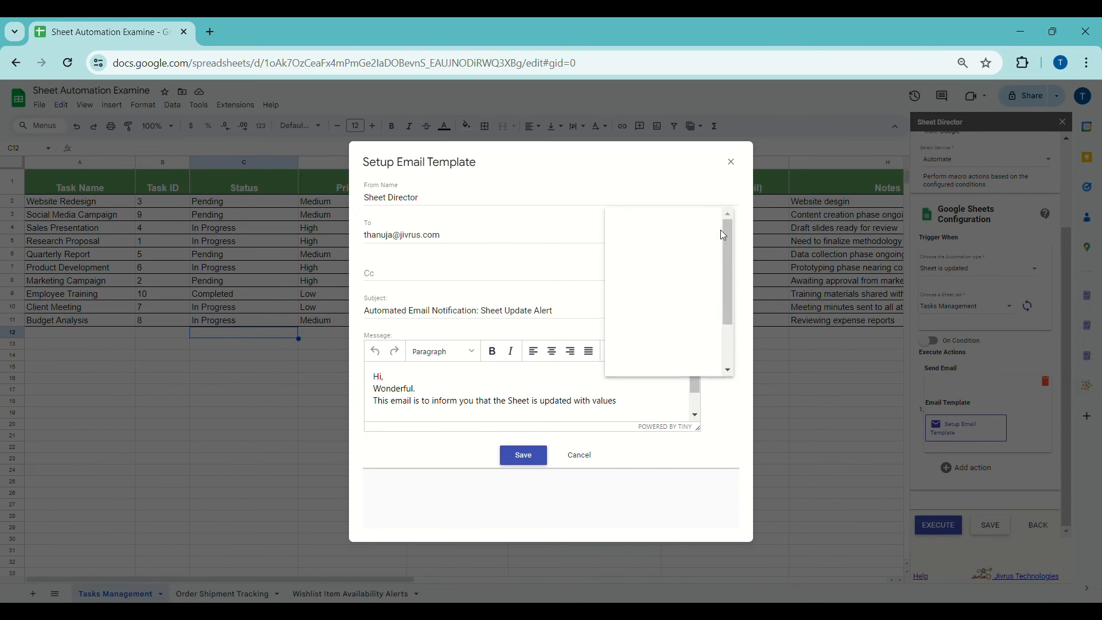
scroll(711, 287, "down", 1)
scroll(714, 301, "up", 1)
triple_click(490, 238)
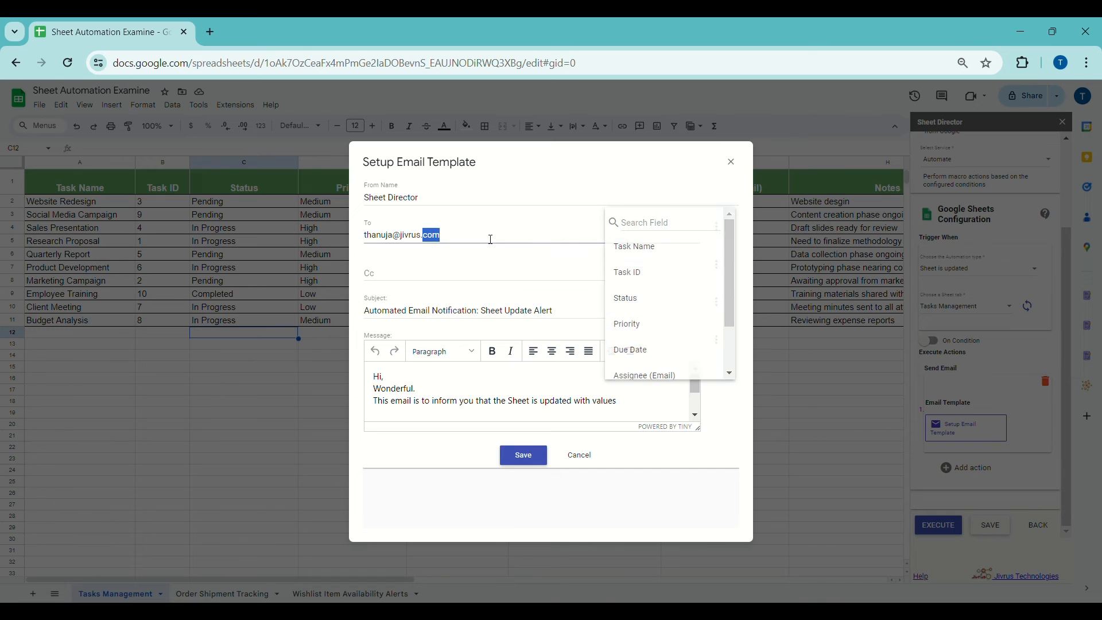
key("BackSpace")
left_click(719, 228)
scroll(654, 339, "down", 1)
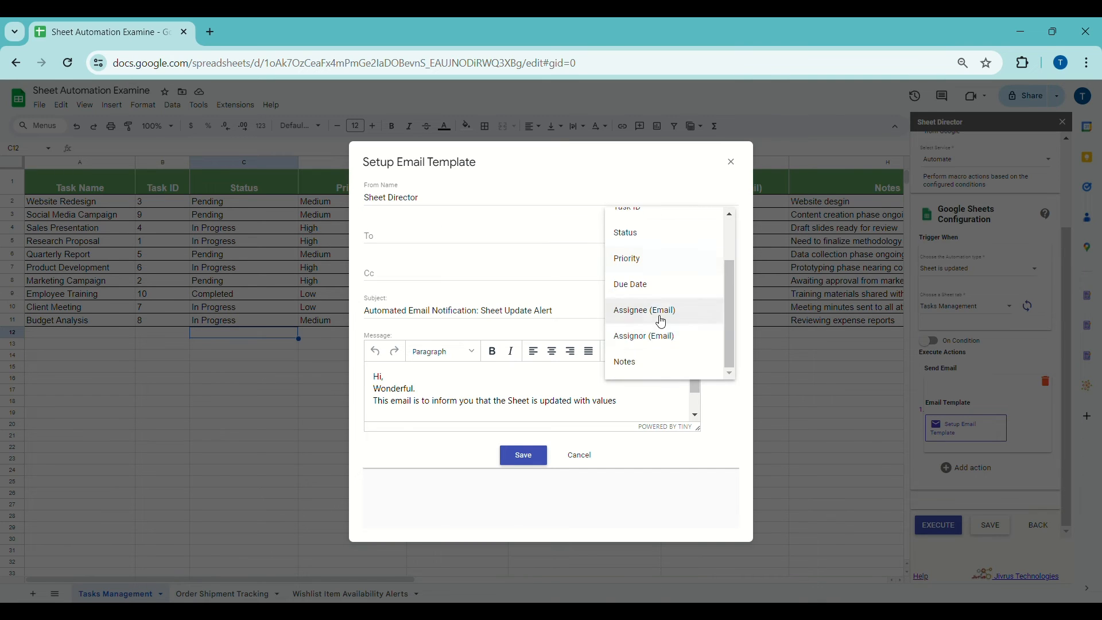
left_click(659, 320)
Fill the email template's Cc with the Assignee (Email) dynamic field
left_click(717, 228)
scroll(681, 339, "down", 1)
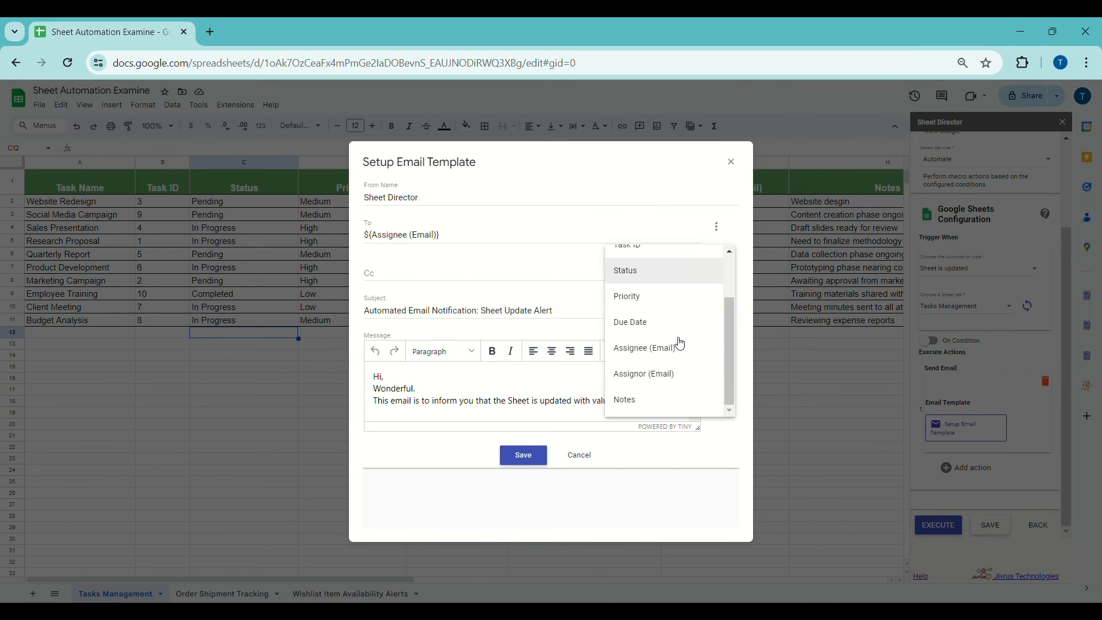
left_click(679, 345)
Replace the email subject with "The Task ${Task Name} is completed !!!!", using the Task Name dynamic field
triple_click(498, 313)
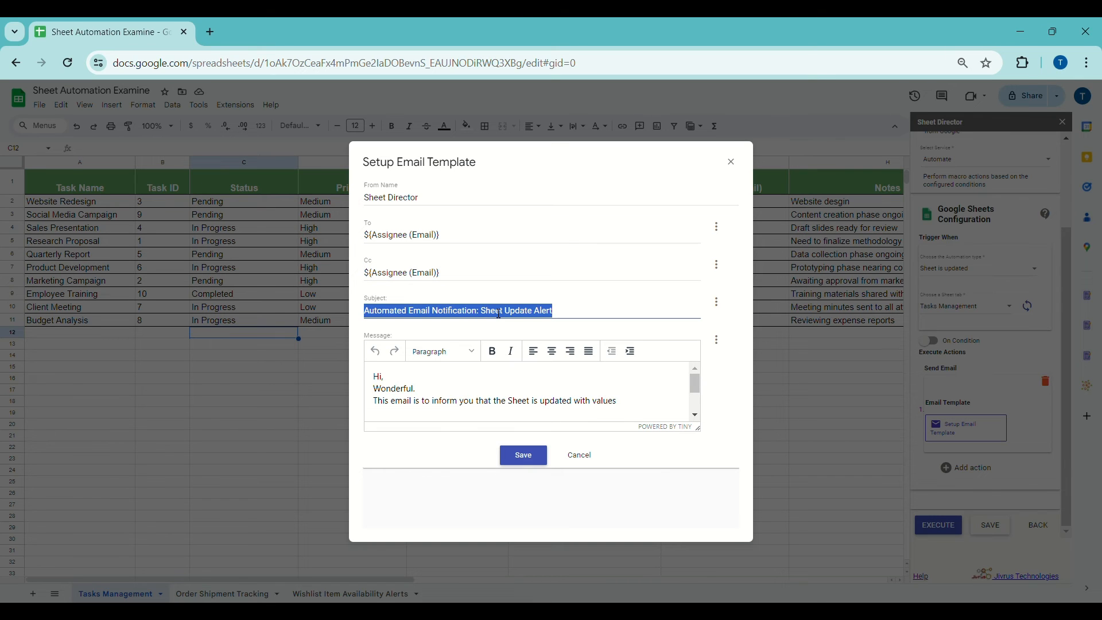
type("The T")
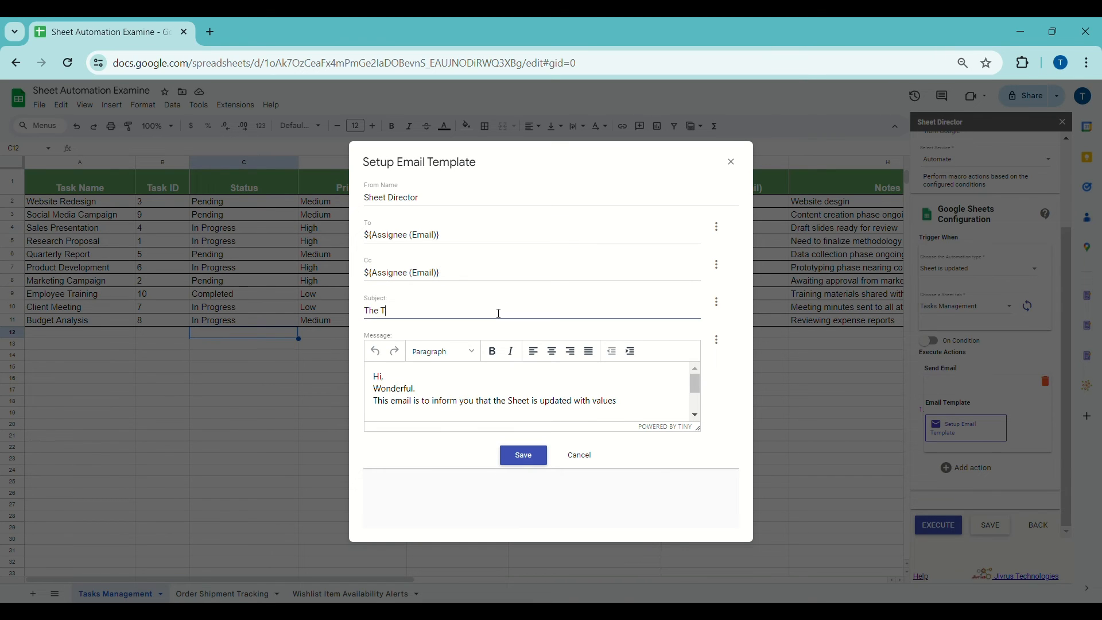
type("ask")
left_click(716, 302)
scroll(657, 407, "down", 1)
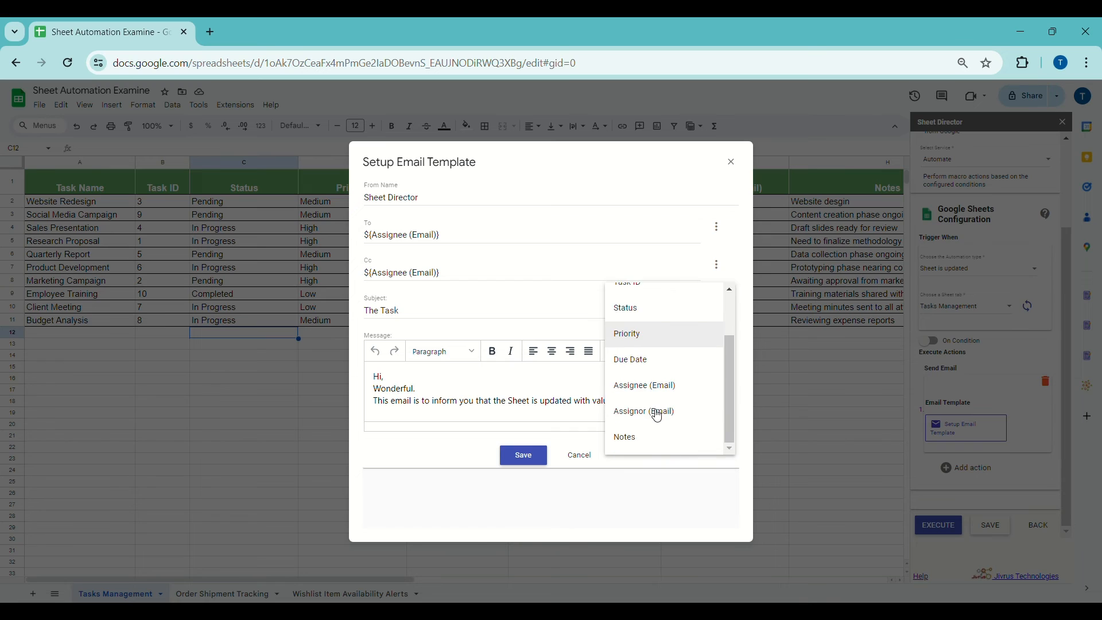
scroll(666, 368, "up", 2)
left_click(670, 323)
type("is completed")
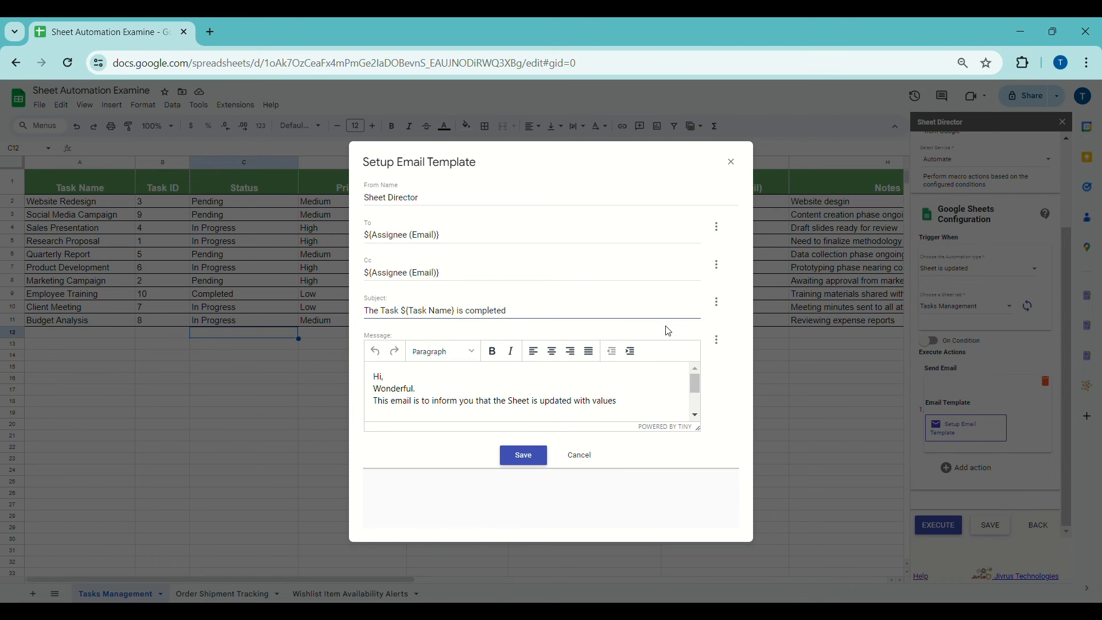
type(" !!!!")
Replace "Sheet is updated with values" in the email message with "Task Id of ${Task ID} of", using the Task ID dynamic field
scroll(640, 382, "down", 1)
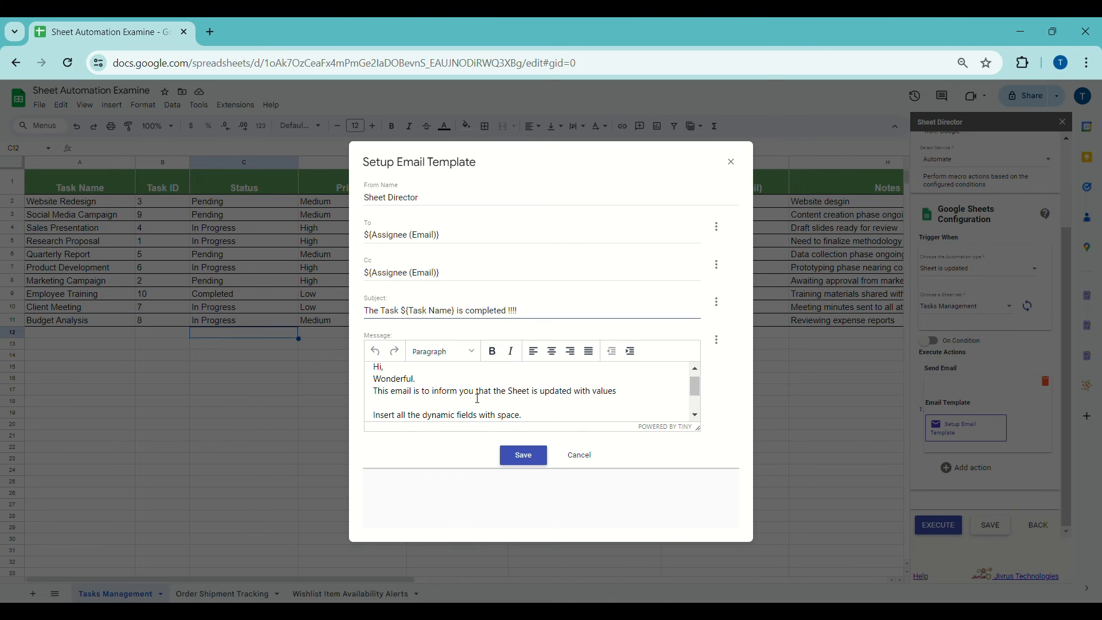
left_click_drag(508, 396, 633, 395)
key("BackSpace")
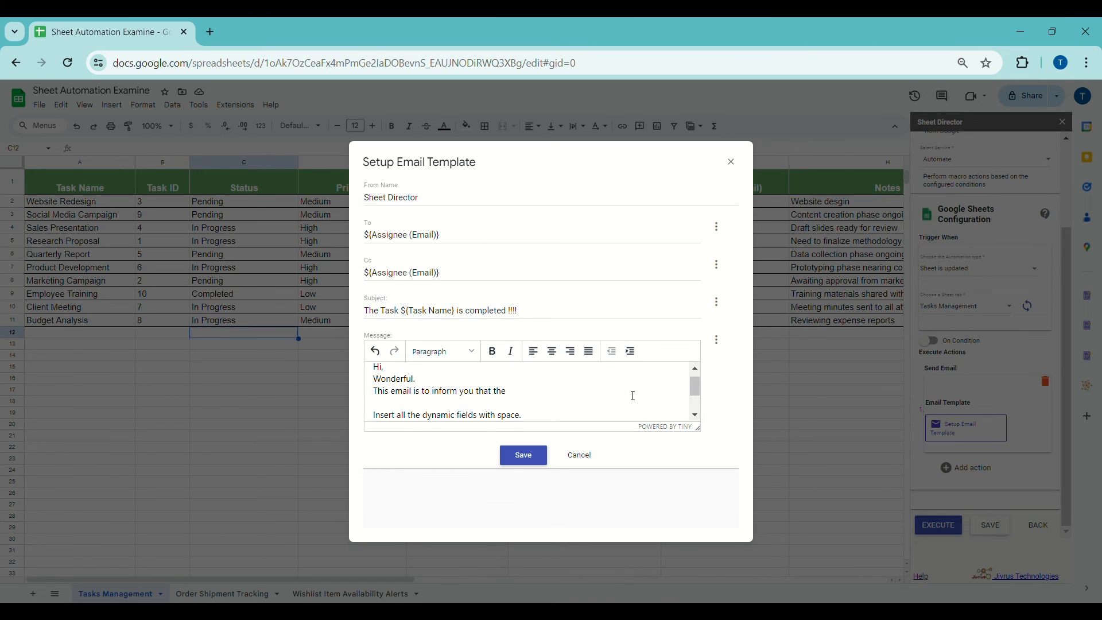
left_click(717, 340)
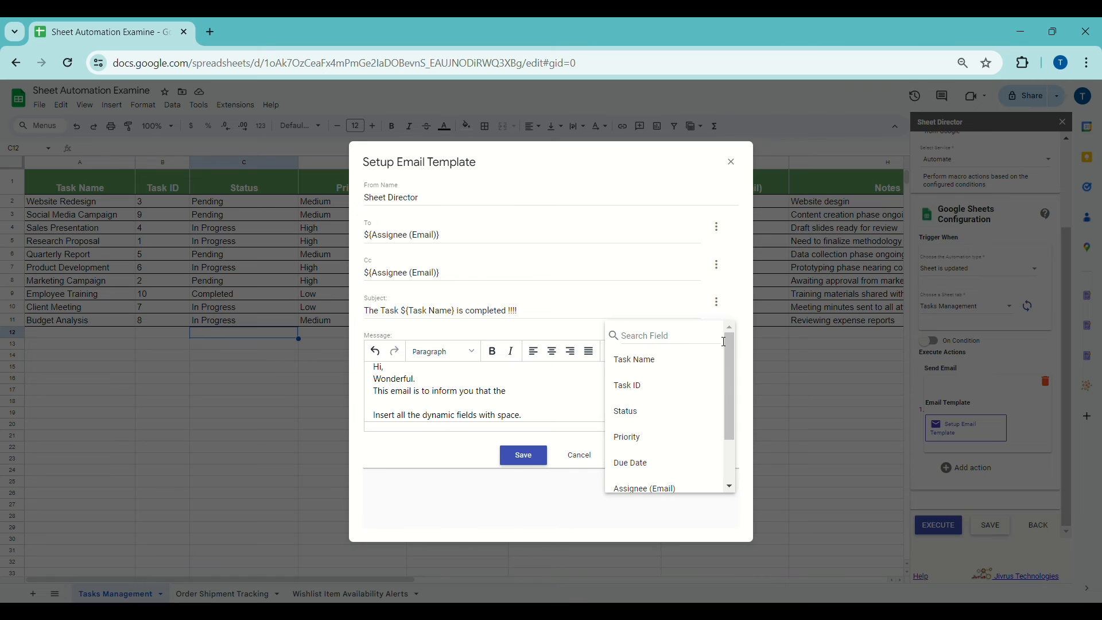
left_click(654, 391)
type("of")
left_click(717, 339)
left_click(507, 392)
type("Task Id of")
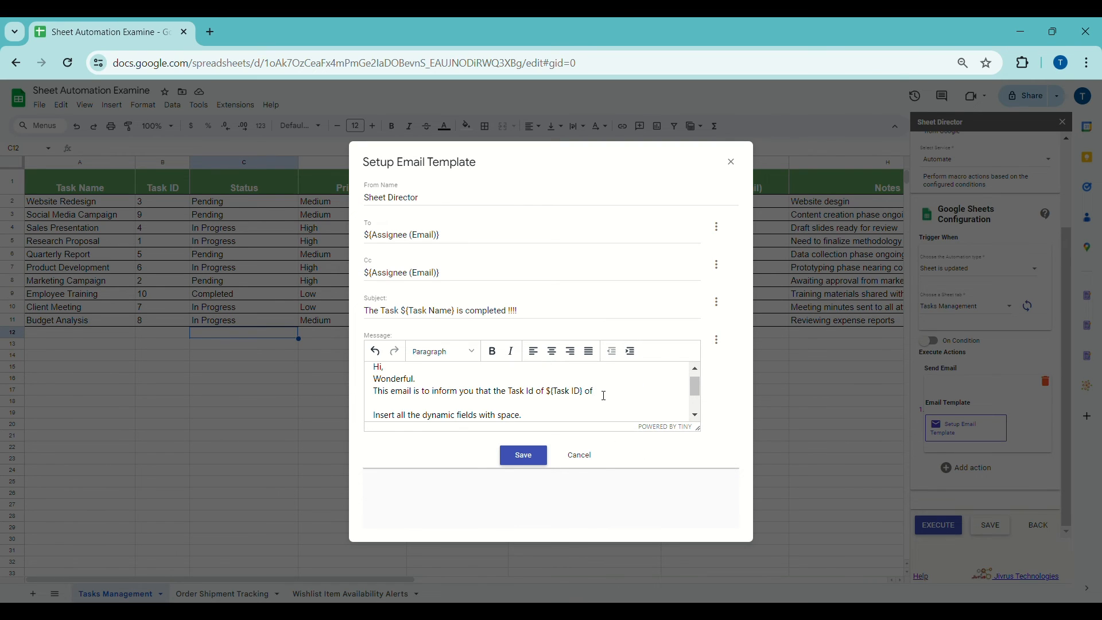
Continue the message sentence with "${Task Name} is ${Status} and we will update you for next Project.", using the Task Name and Status dynamic fields
left_click(717, 340)
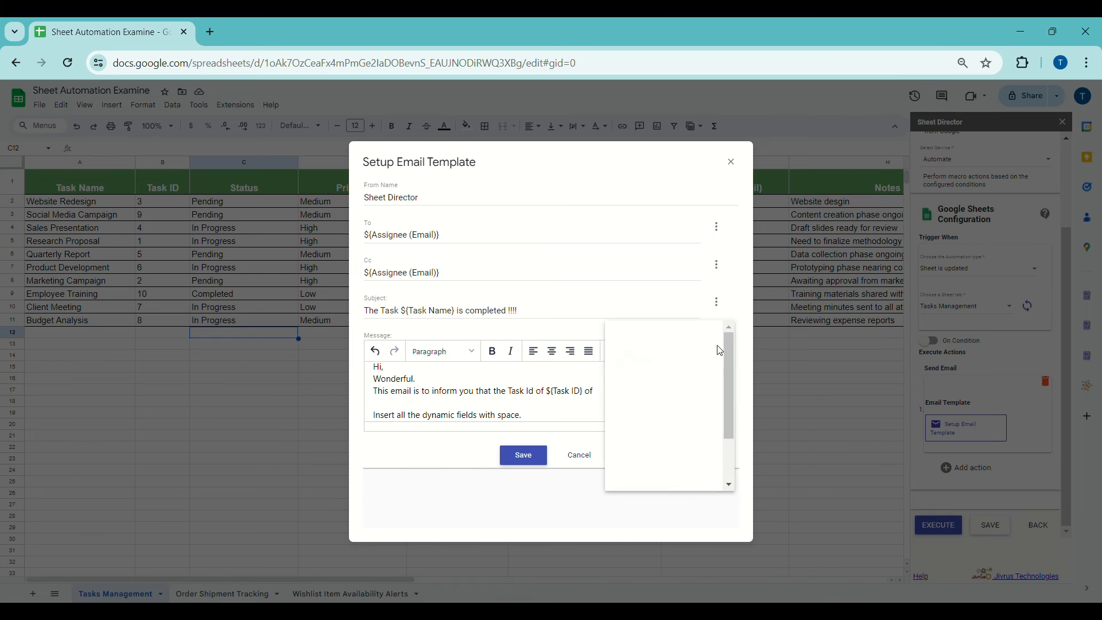
left_click(668, 363)
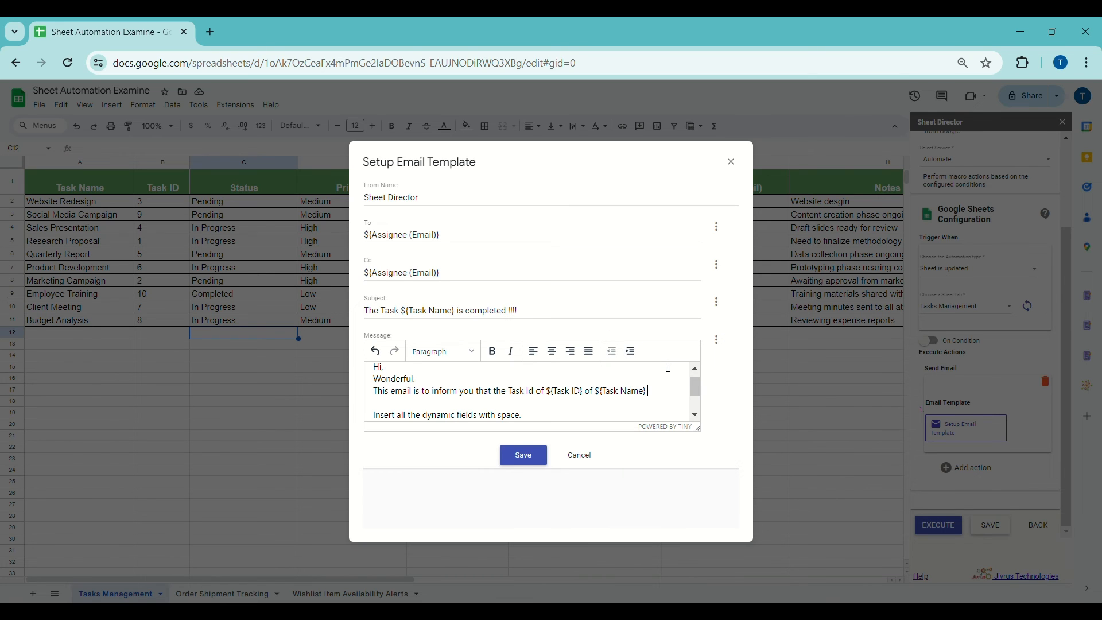
left_click(717, 340)
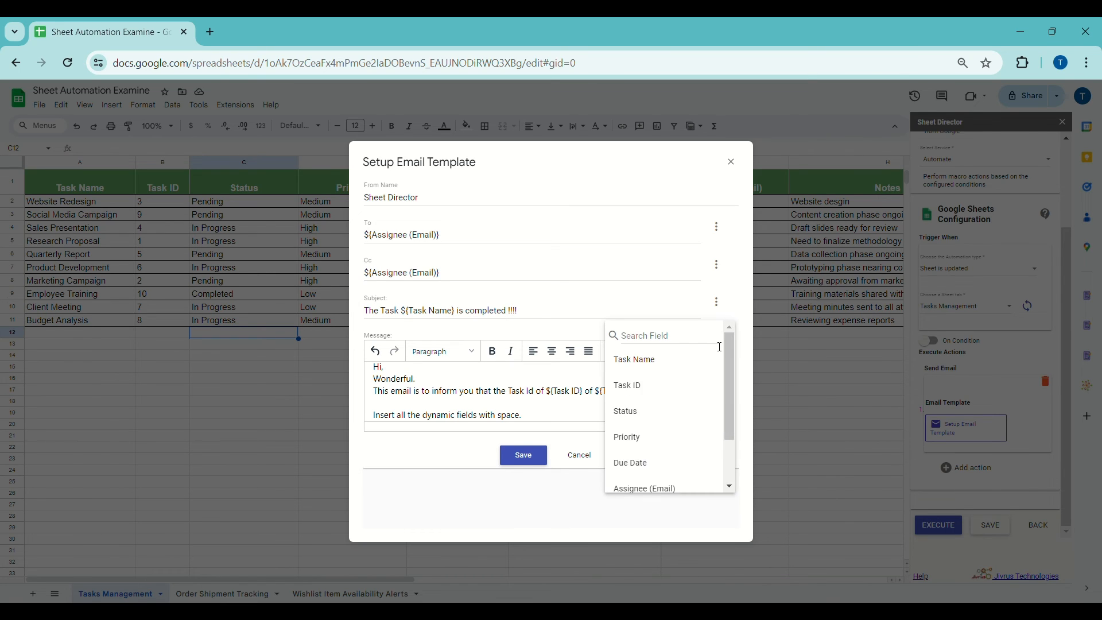
left_click(669, 422)
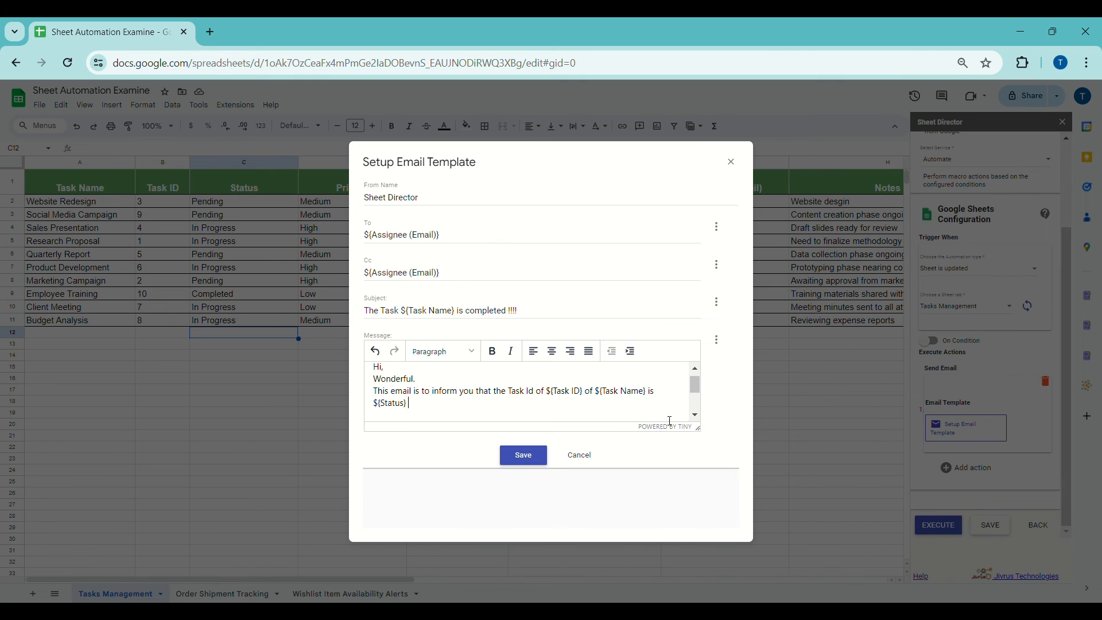
type("and we will update you for next Project.")
Replace the message line "Insert all the dynamic fields with space." with "Thanks"
type("Insert all the dynamic fields with space.  Regards, Sheet Director Team.")
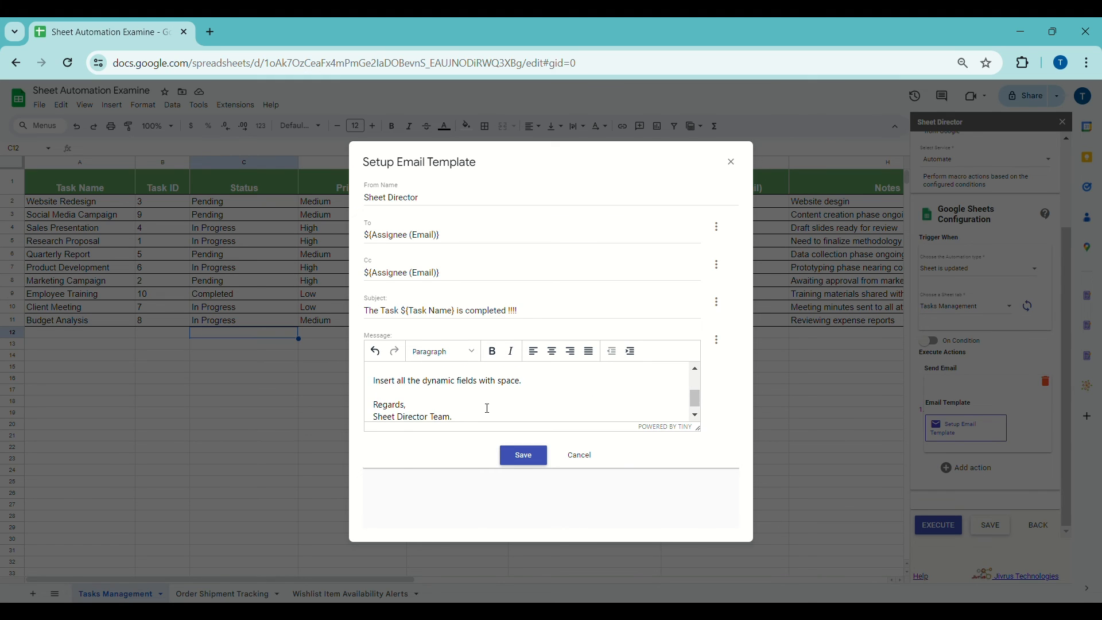
triple_click(502, 381)
key("BackSpace")
type("Thanks")
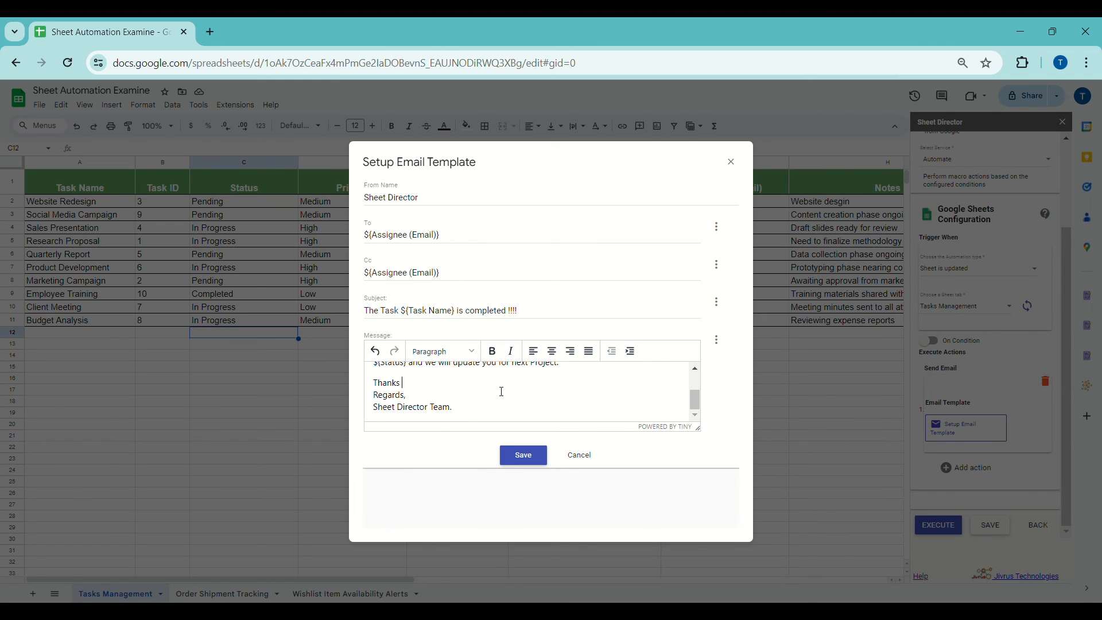
Enlarge the message editor, then save the email template and the automation
left_click_drag(698, 429, 698, 486)
left_click(521, 512)
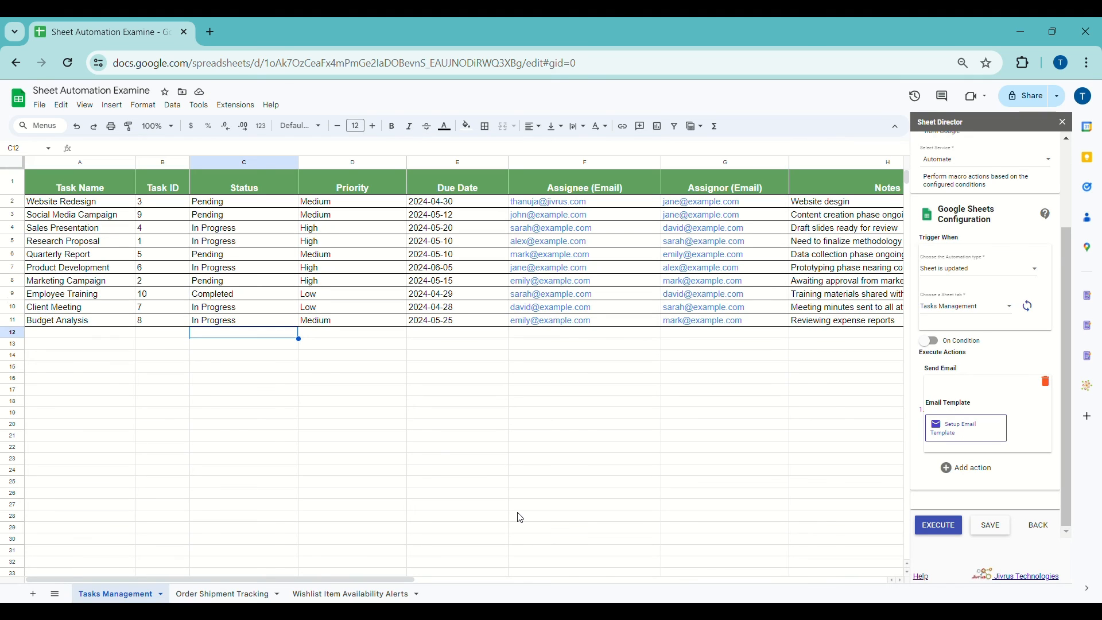
left_click(992, 526)
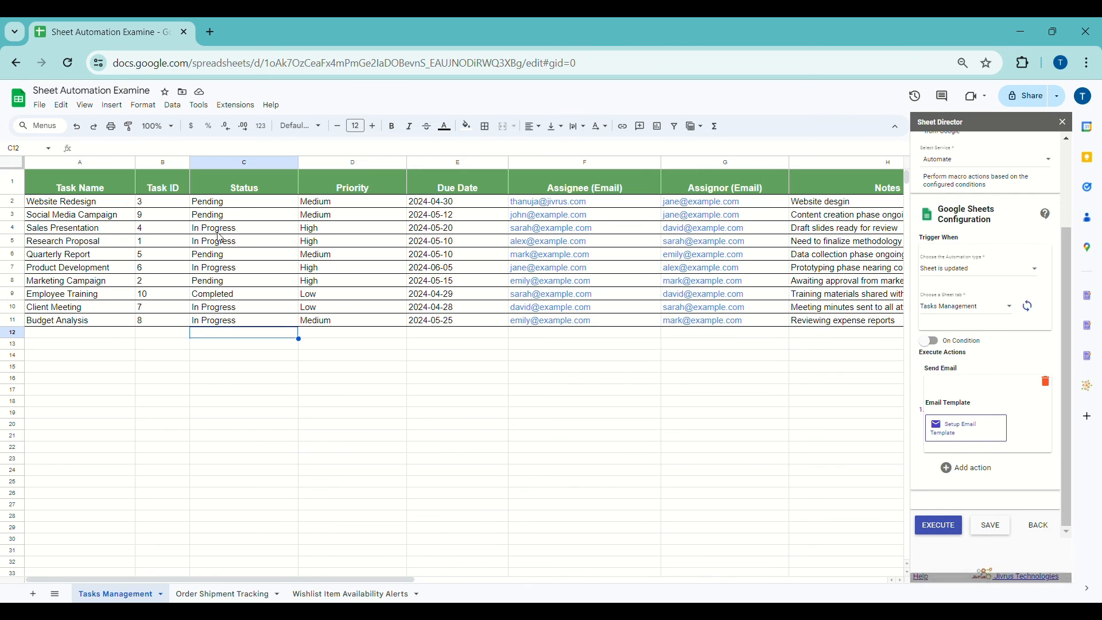
Set the Website Redesign task's Status to Completed and append "Task is completed now" to its Notes
left_click(240, 206)
type("Completed")
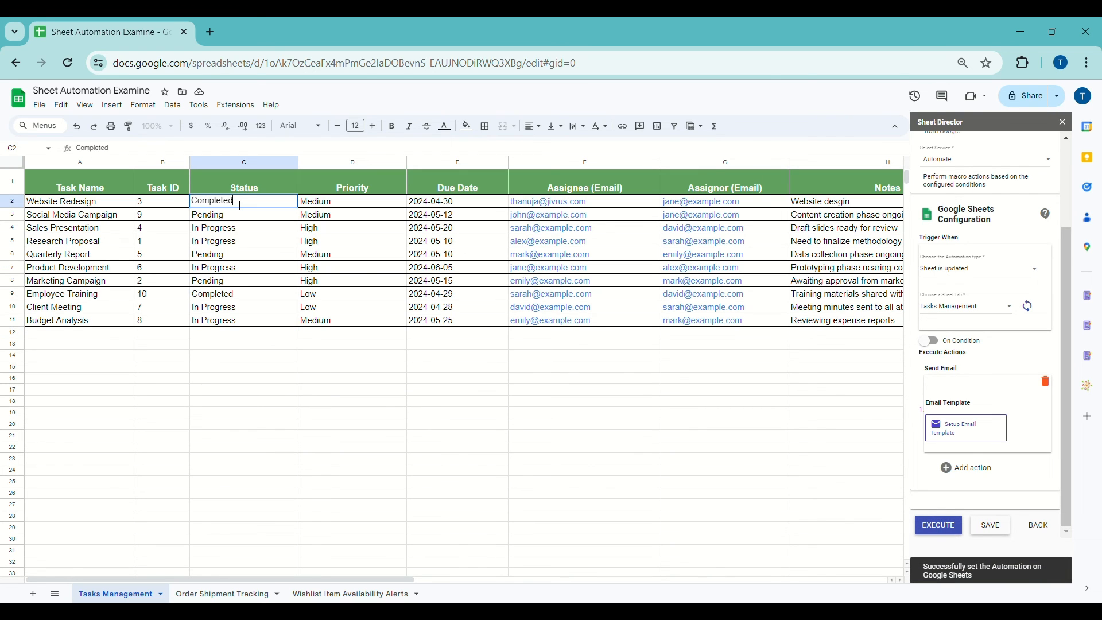
double_click(814, 207)
type("Ta")
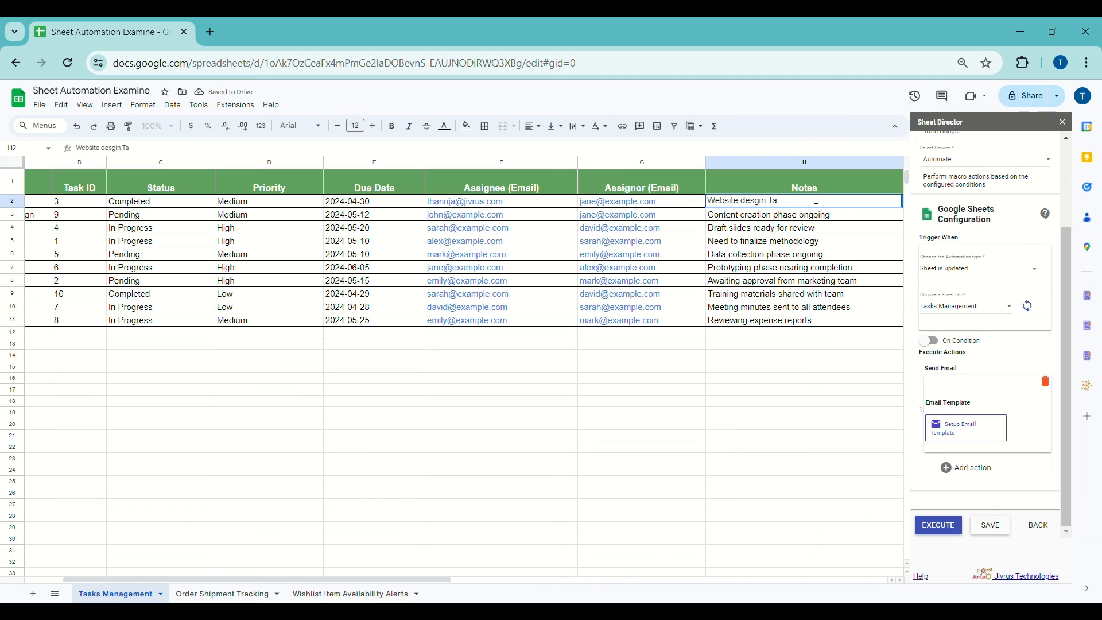
type("sk is completed now")
key("Return")
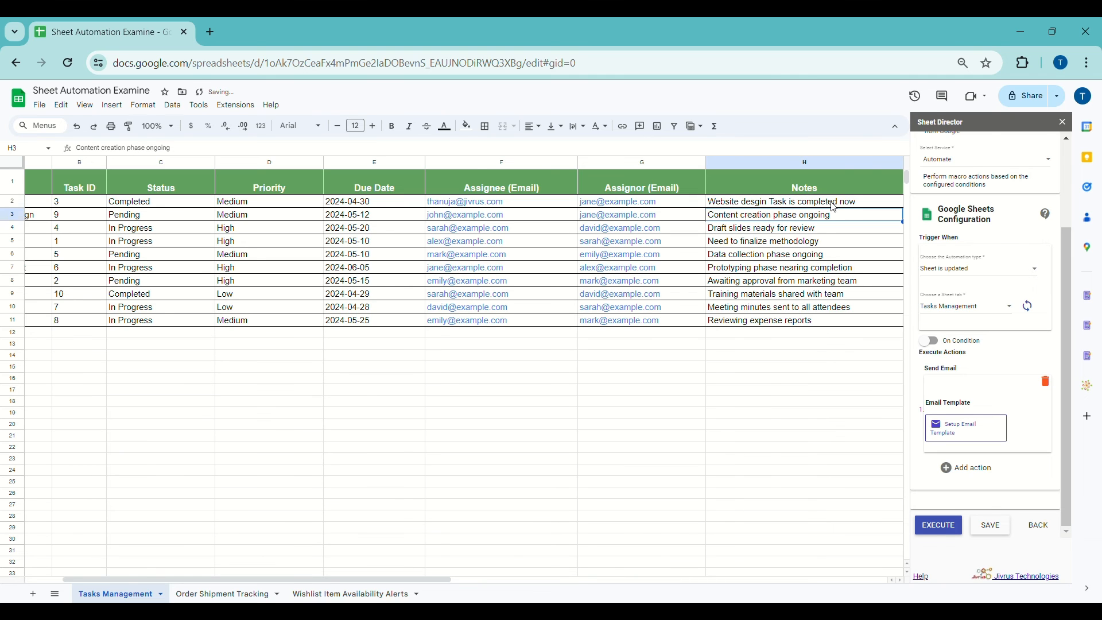
Go to Gmail in a new browser tab and open the email "The Task Website Redesign is completed !!!!"
key("ctrl+t")
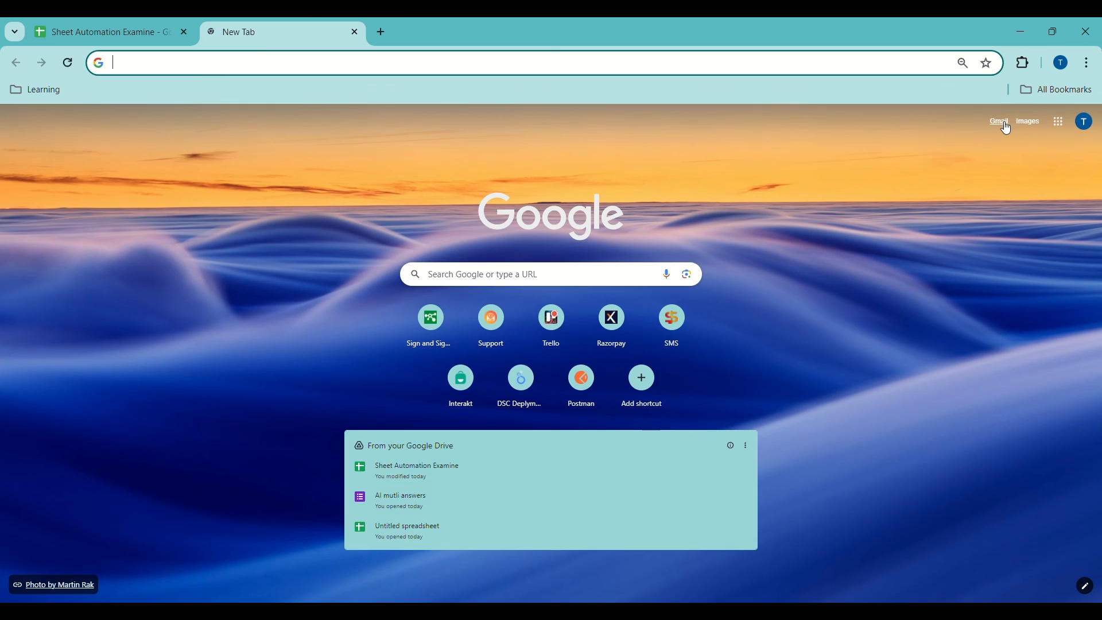
left_click(1004, 124)
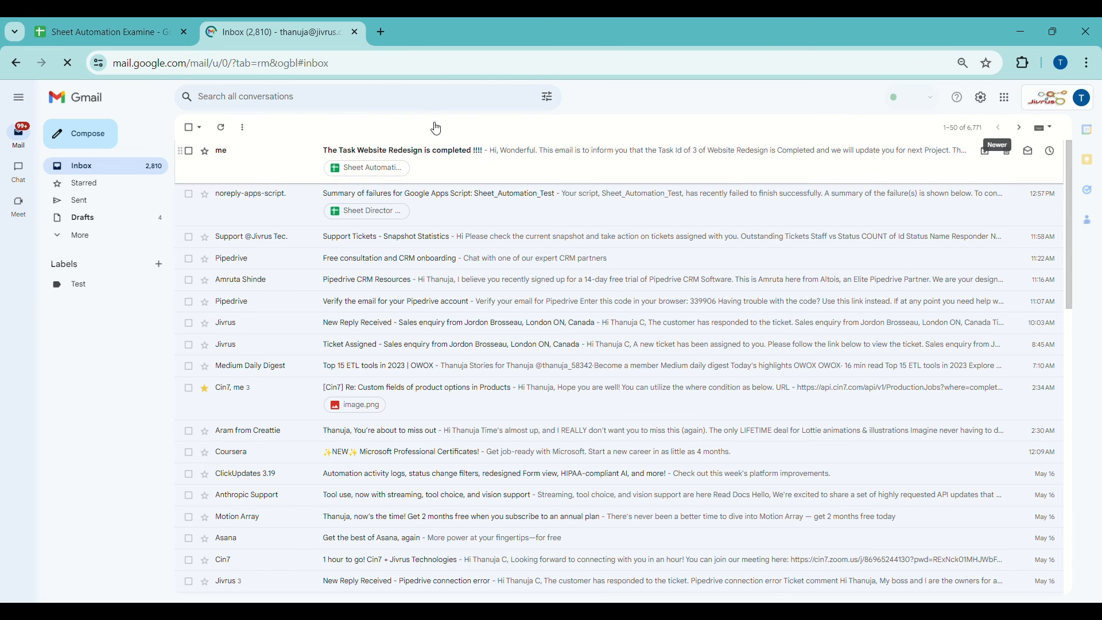
left_click(447, 172)
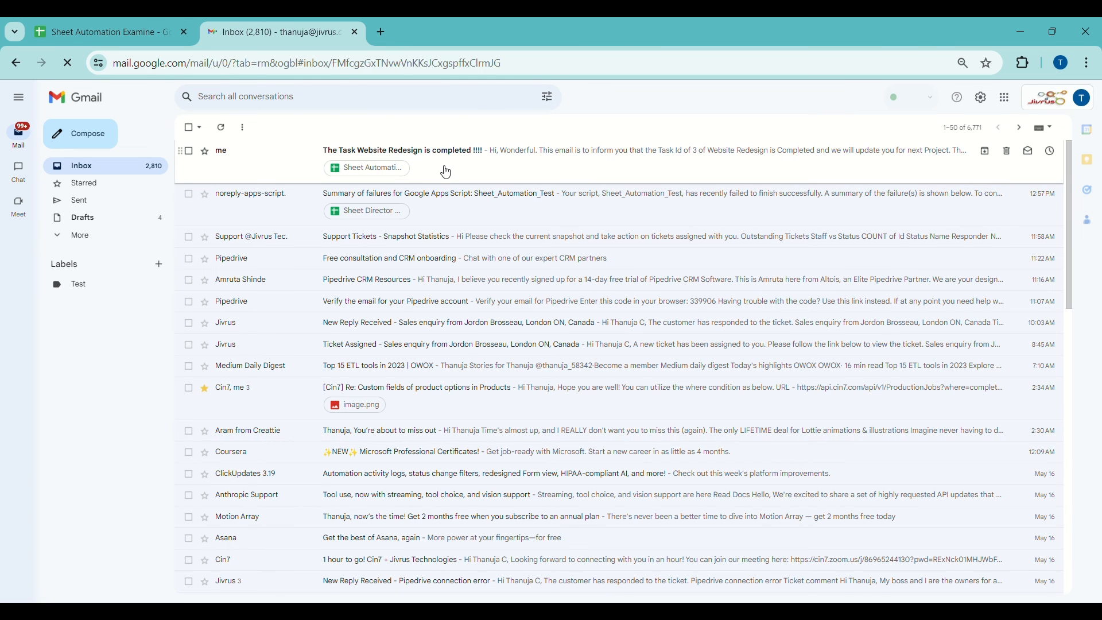